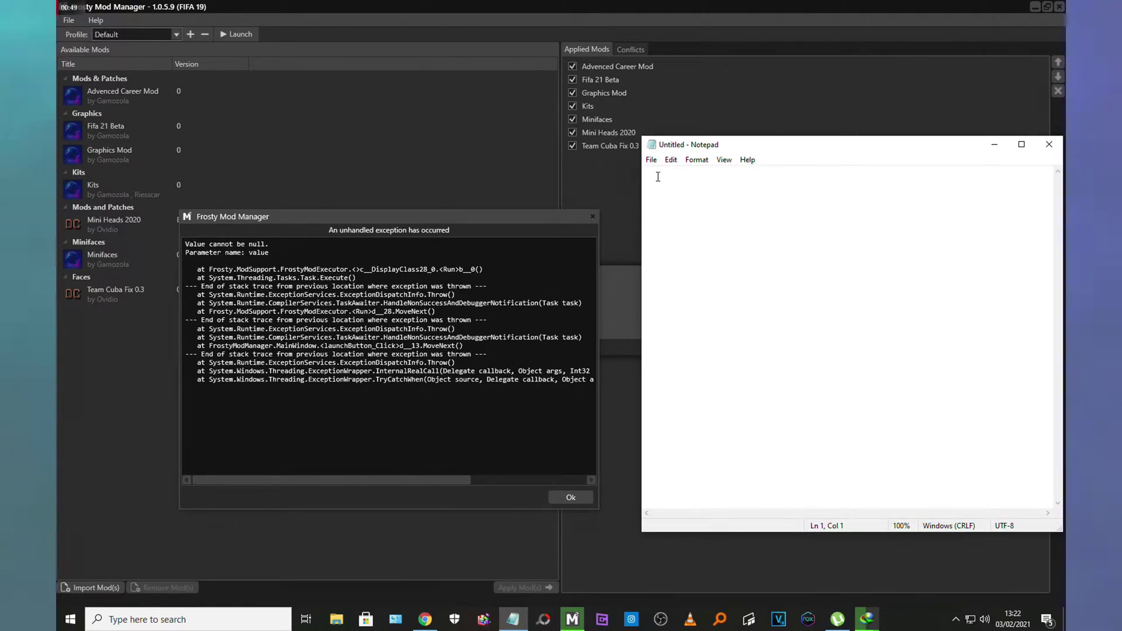
# Step: Write three lines in the empty Notepad note: "how to fix this error", "go to frost mod folder", "delete the fifa 19"
pyautogui.write('how to fix this error')
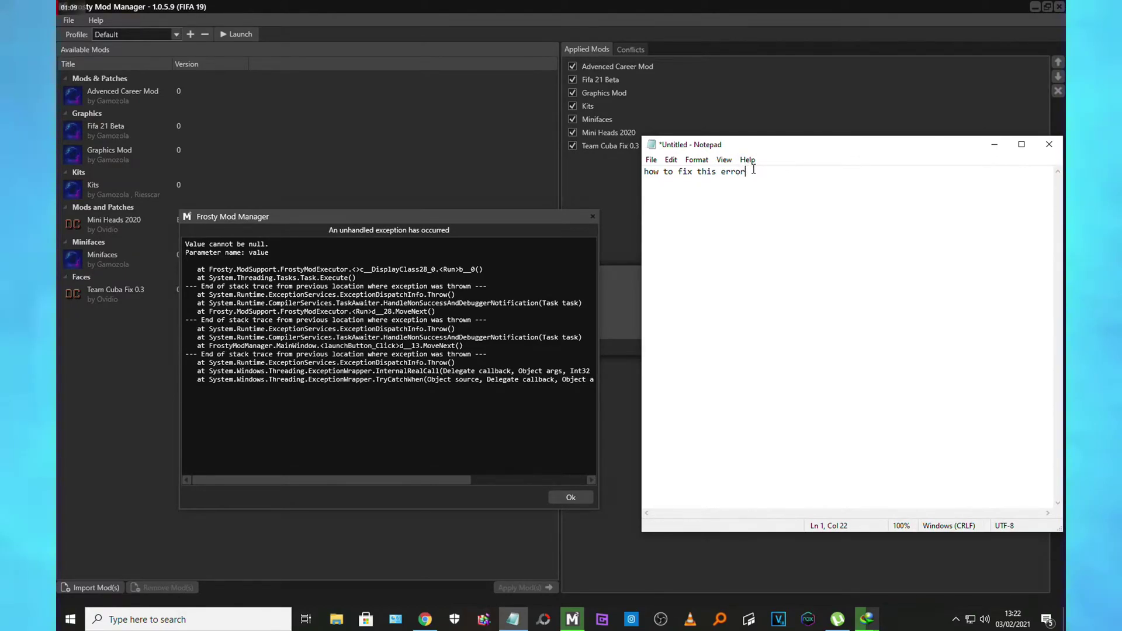
pyautogui.press('Return')
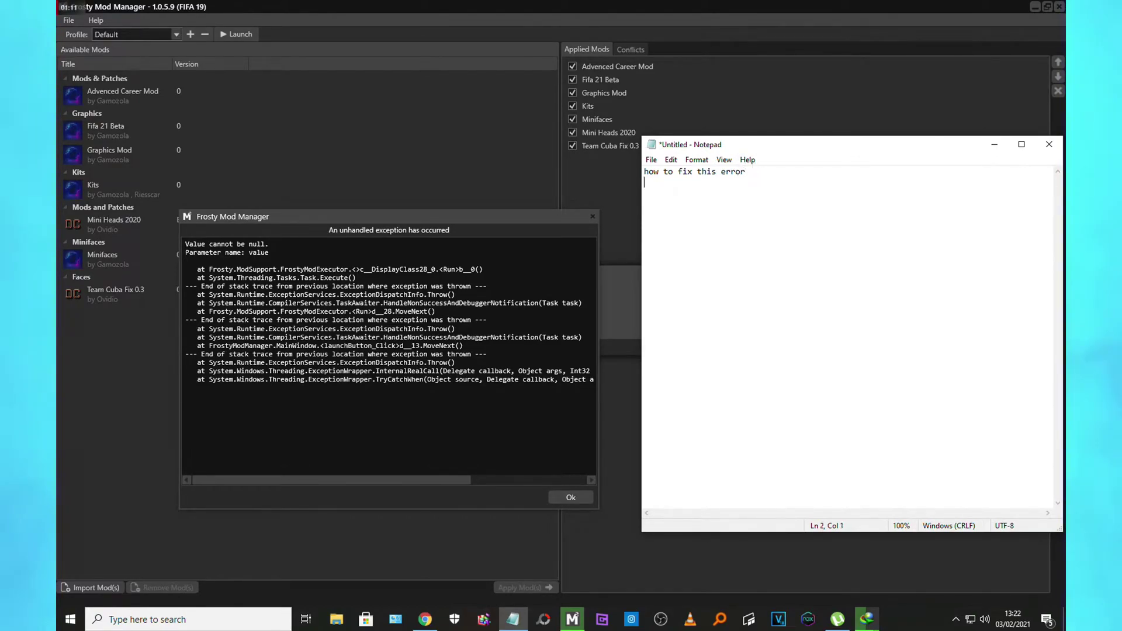
pyautogui.write('go to')
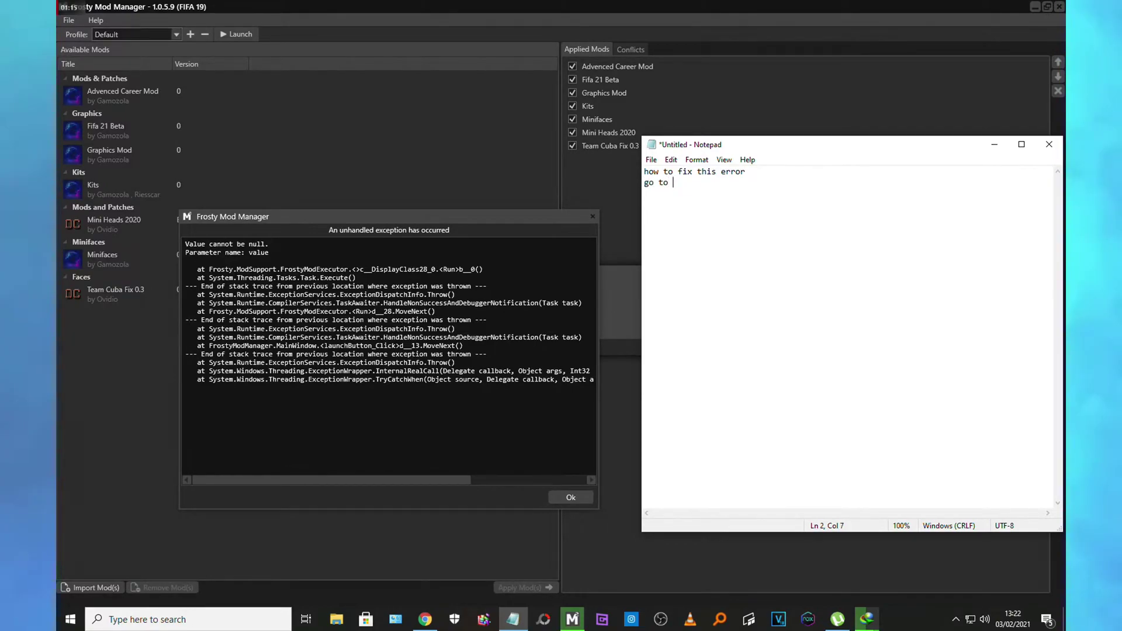
pyautogui.write(' frost m')
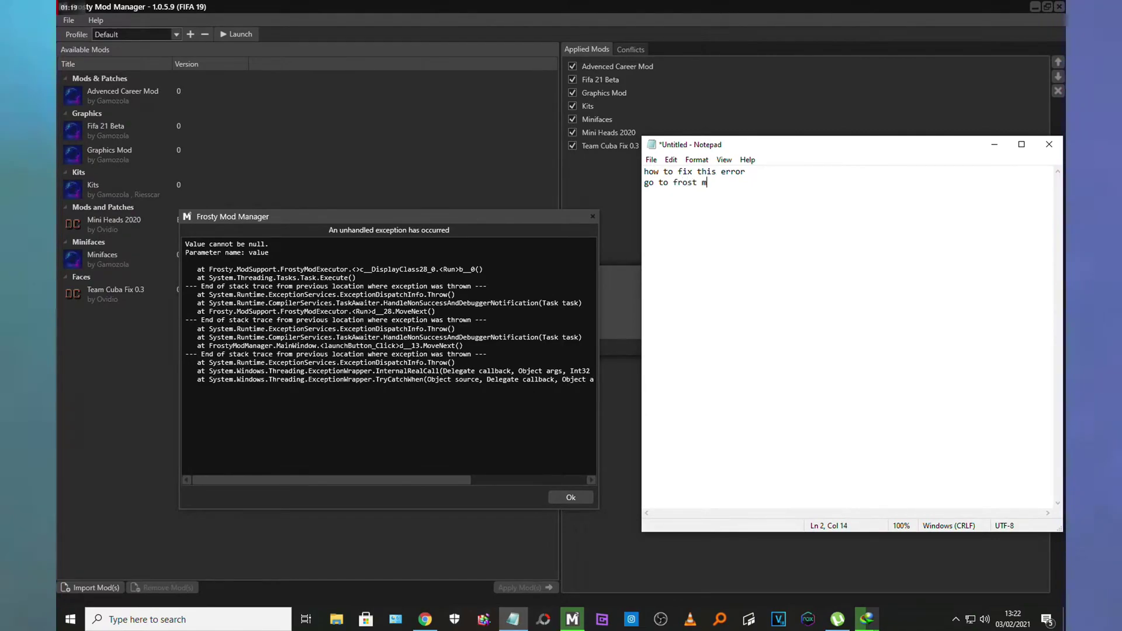
pyautogui.write('od folder')
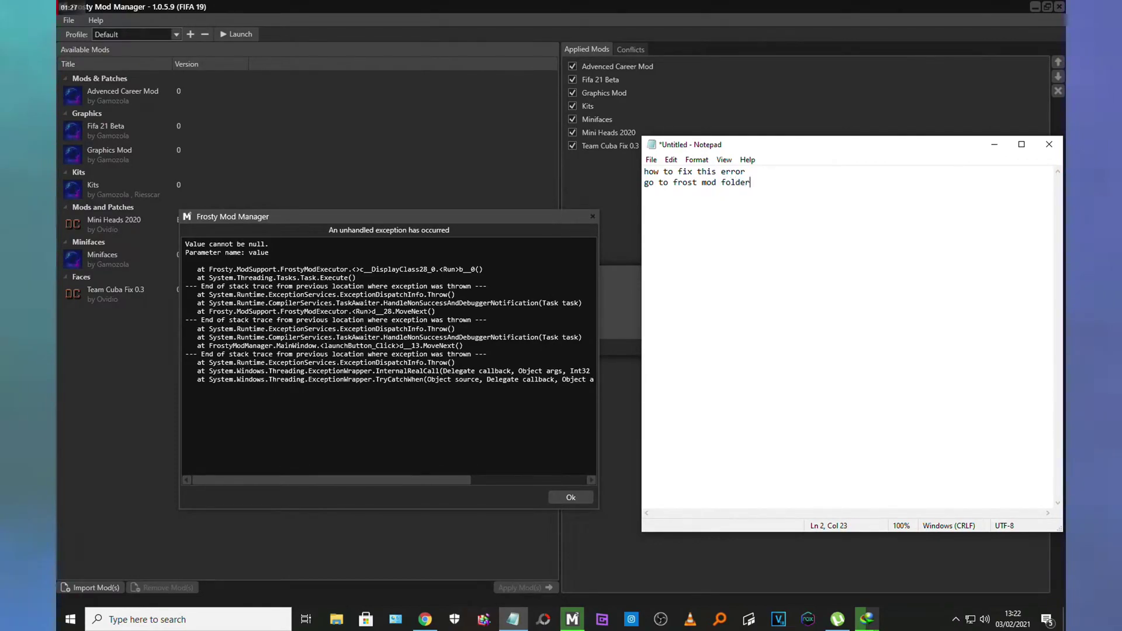
pyautogui.press('Return')
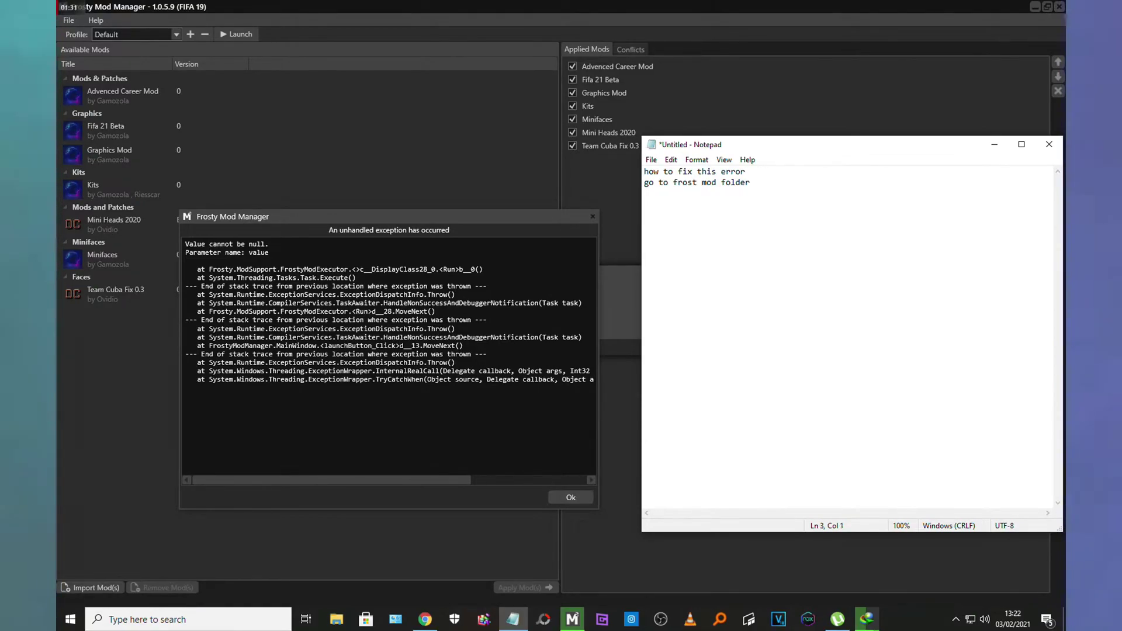
pyautogui.write('delet')
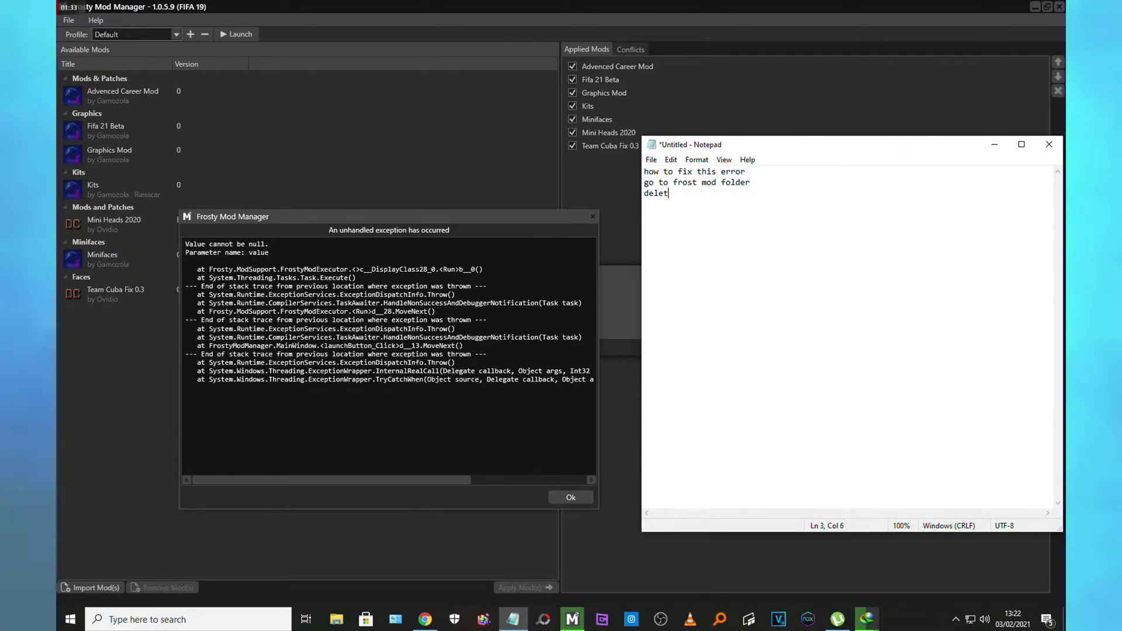
pyautogui.write('e the fifa ')
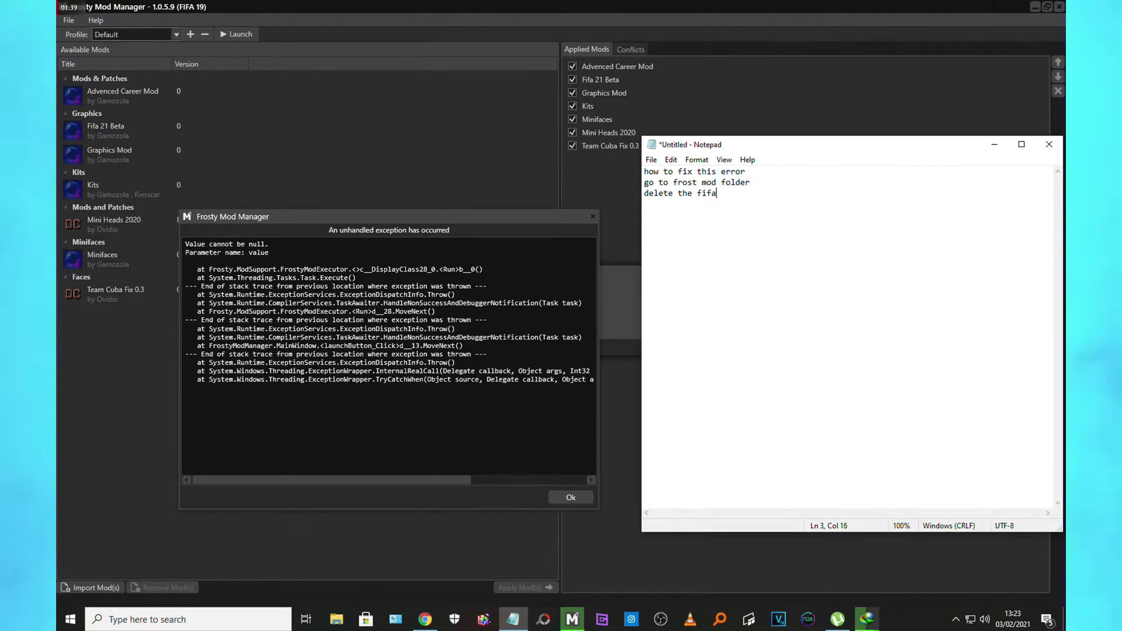
pyautogui.write('19')
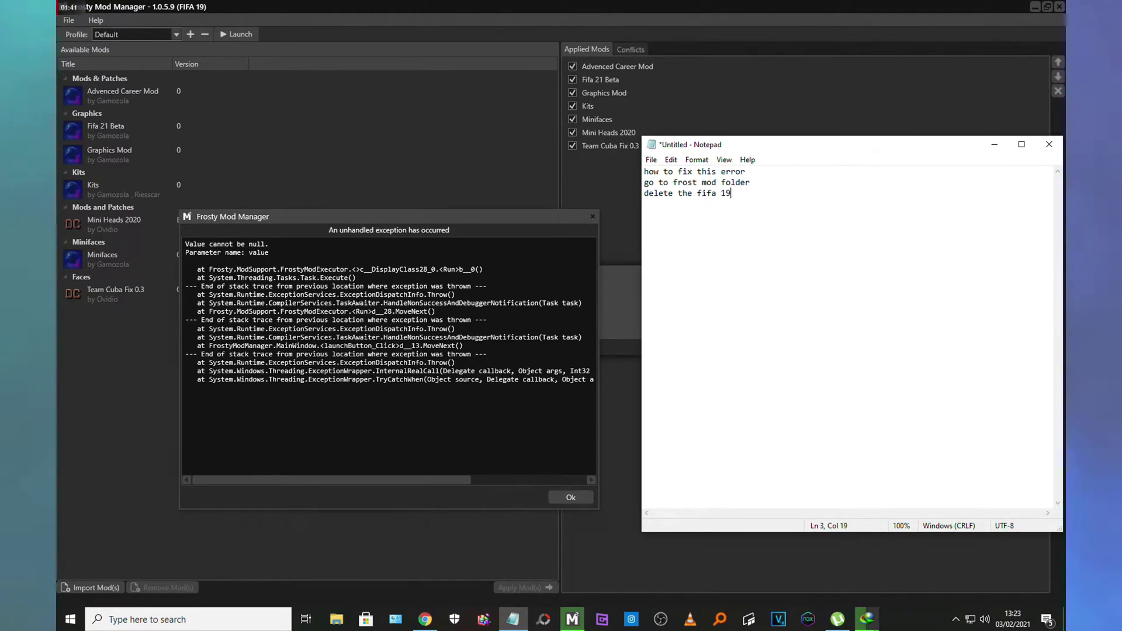
pyautogui.click(1033, 5)
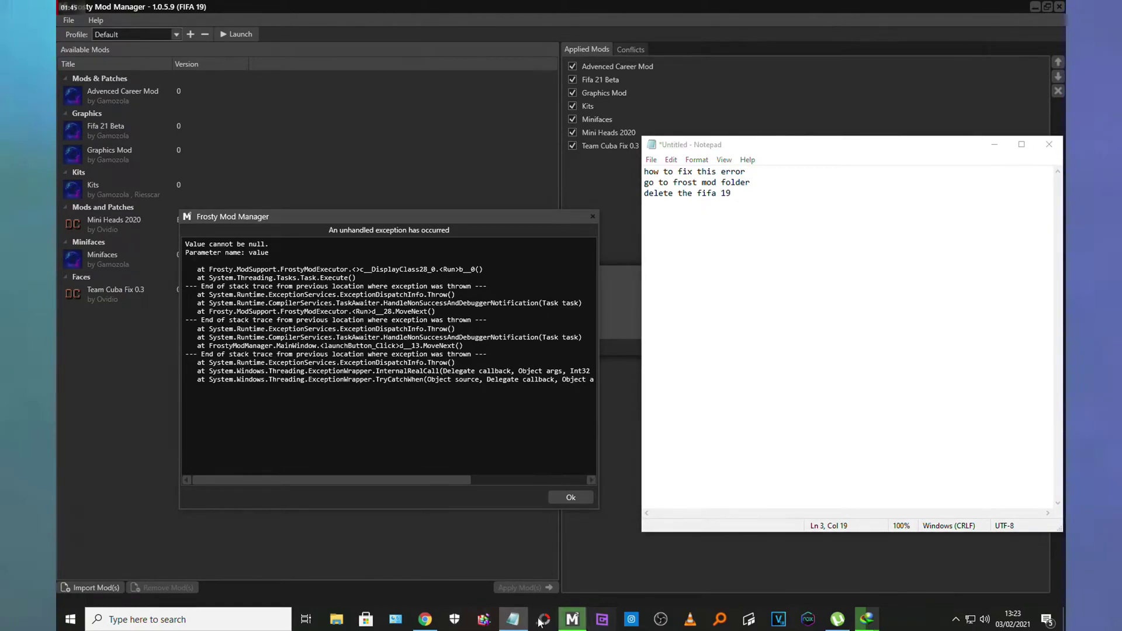
pyautogui.click(337, 619)
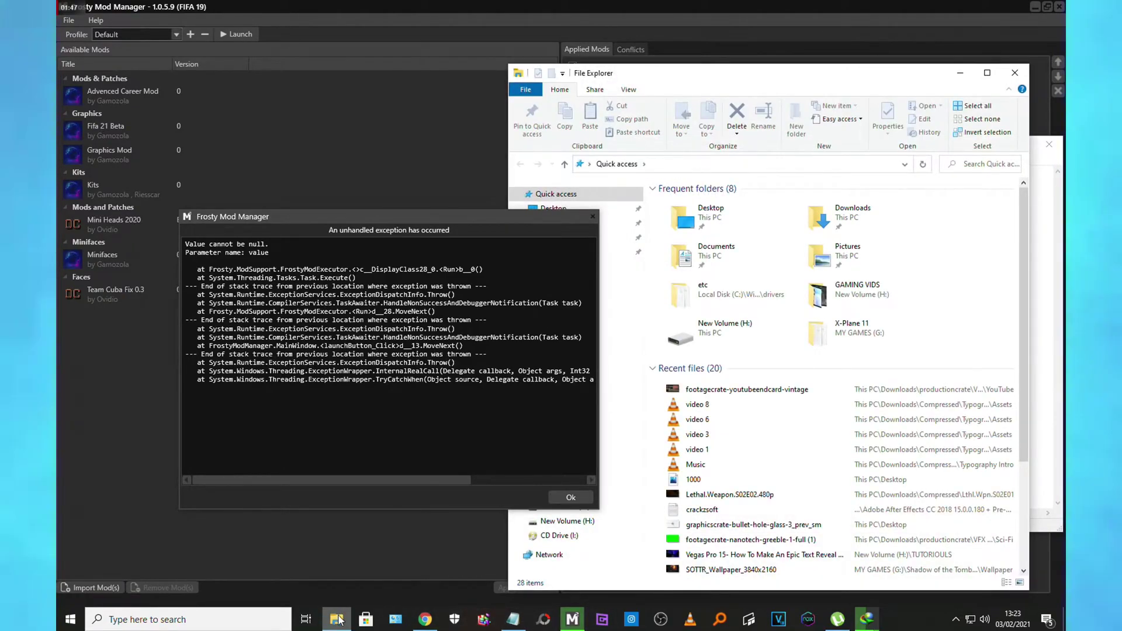
pyautogui.click(1015, 73)
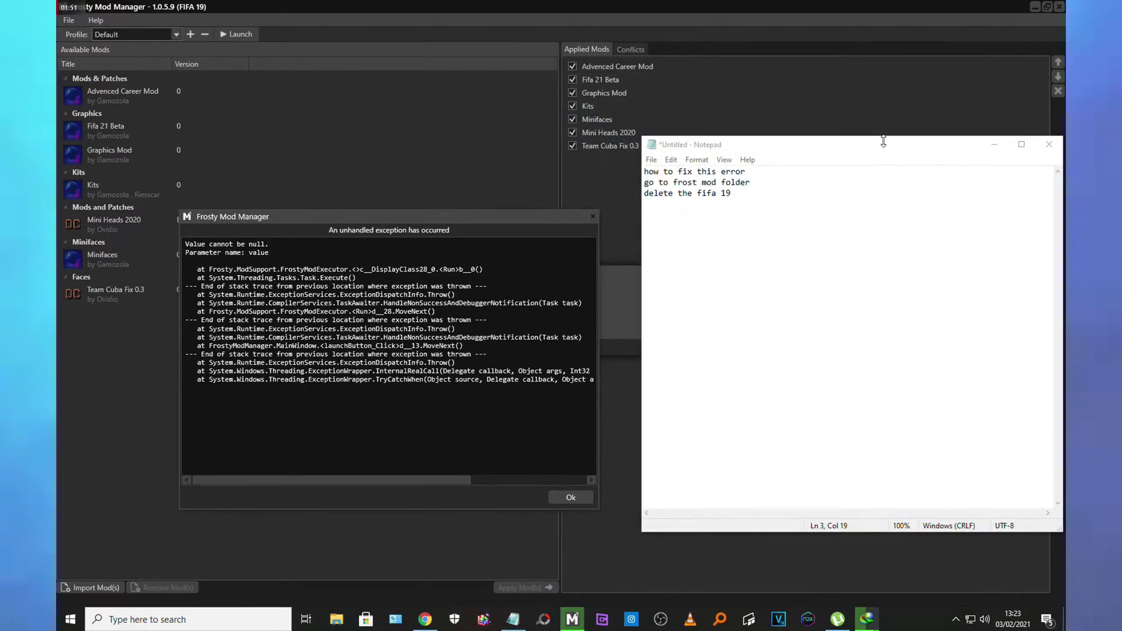
# Step: Minimize the note, dismiss Frosty Mod Manager's unhandled exception error and refresh the desktop
pyautogui.click(994, 144)
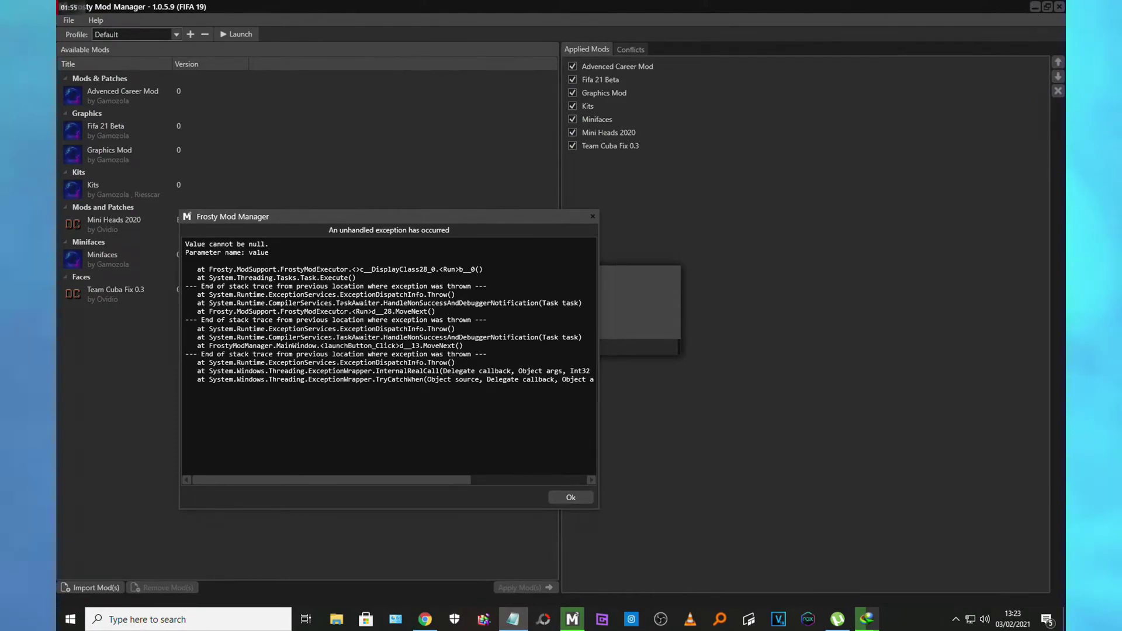
pyautogui.click(586, 502)
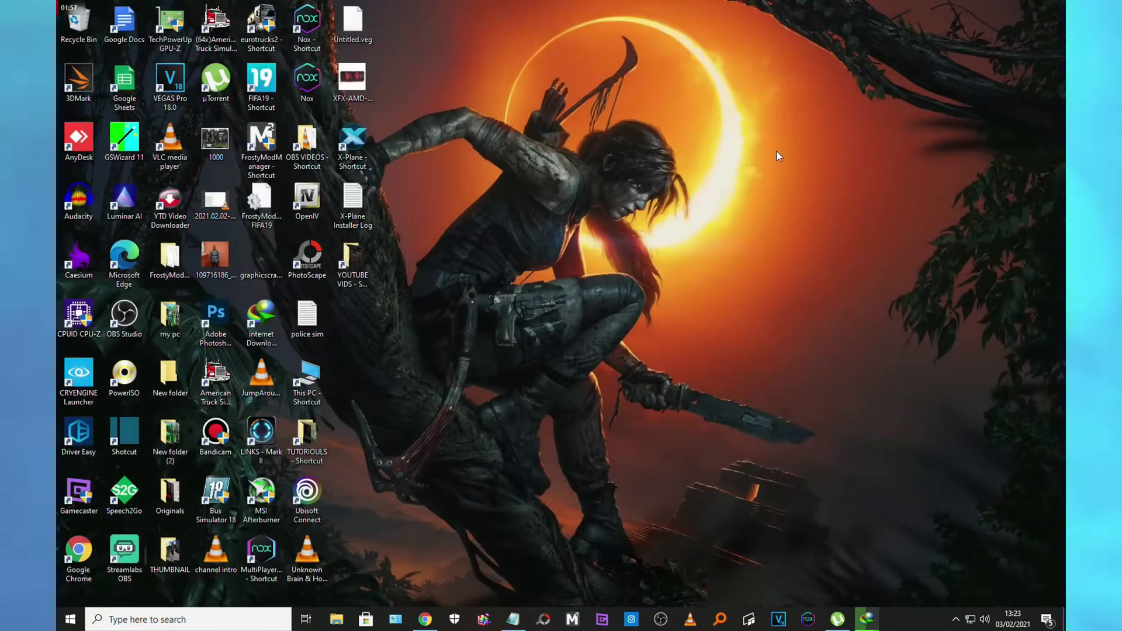
pyautogui.rightClick(464, 163)
pyautogui.click(513, 215)
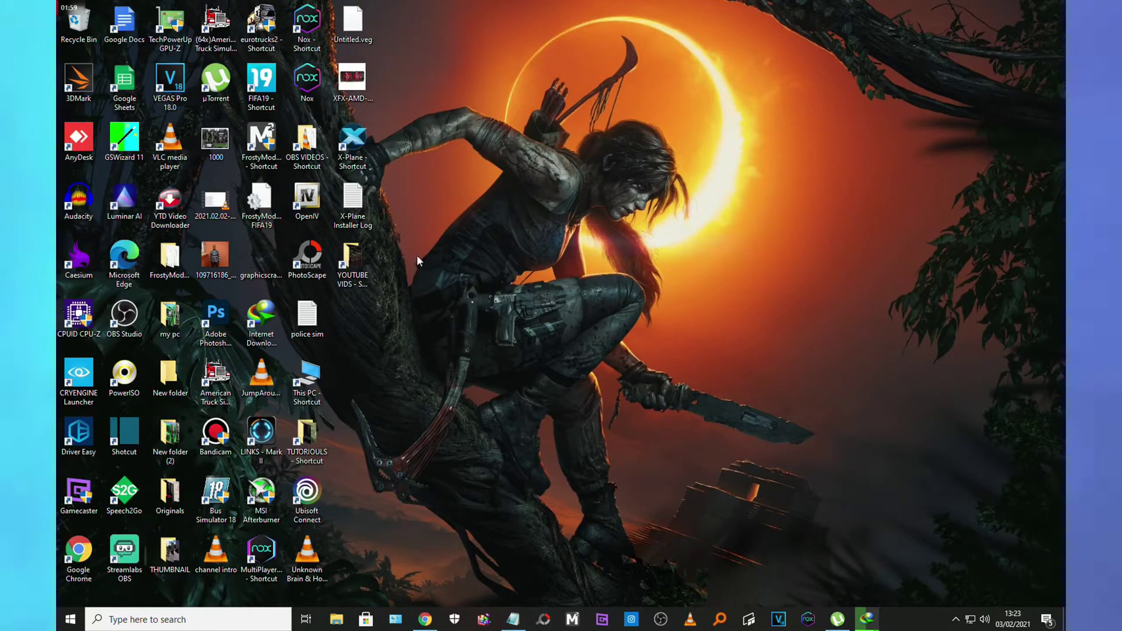
# Step: Open the file location of the FrostyModManager desktop shortcut and maximize the folder window
pyautogui.rightClick(264, 140)
pyautogui.click(328, 157)
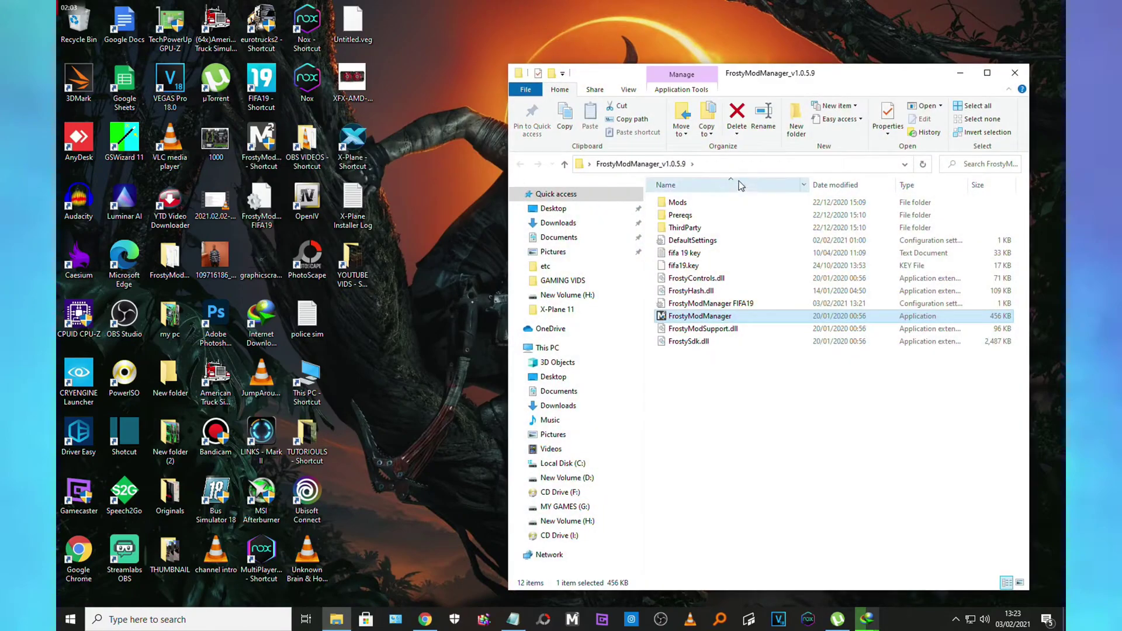
pyautogui.moveTo(824, 78); pyautogui.dragTo(485, 22)
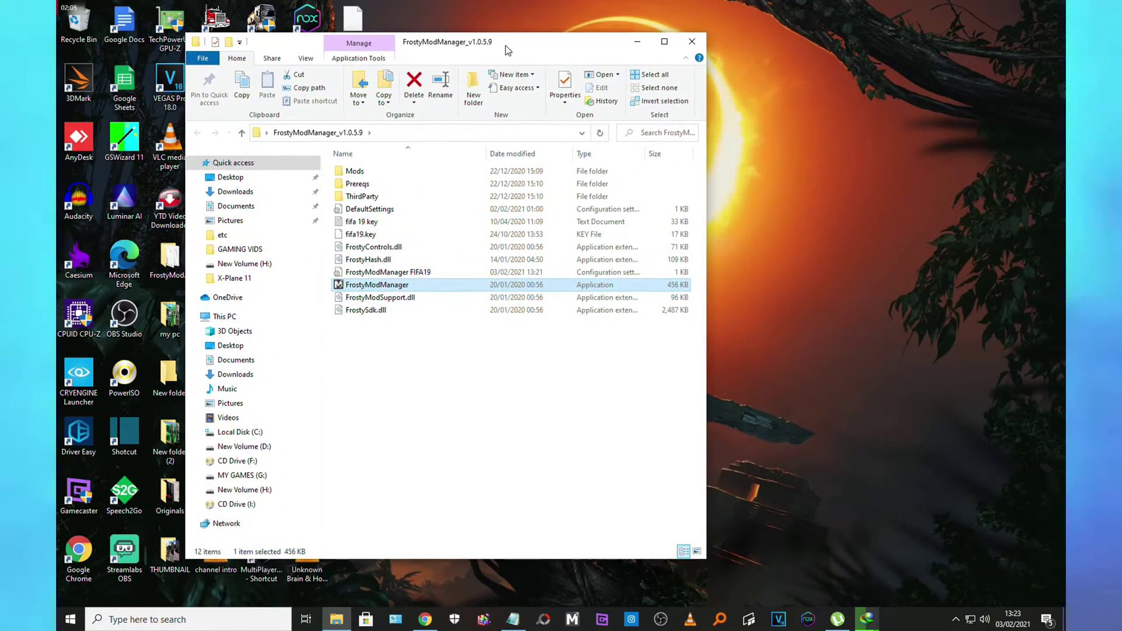
pyautogui.doubleClick(654, 41)
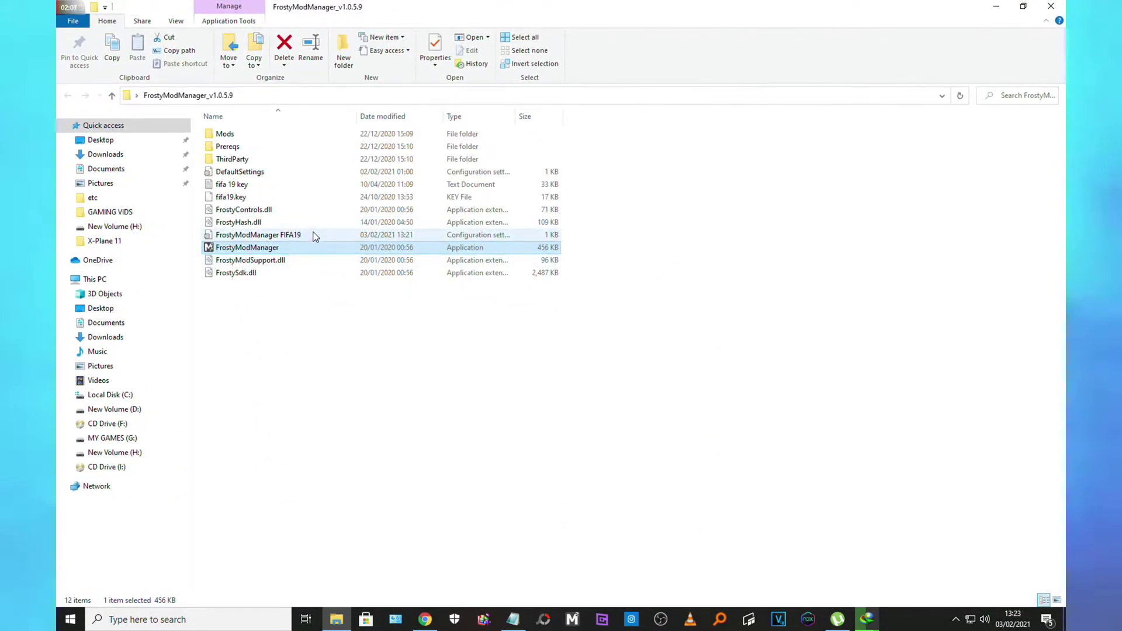
# Step: Complete the note's third line with "config settings" after "delete the fifa 19"
pyautogui.click(514, 621)
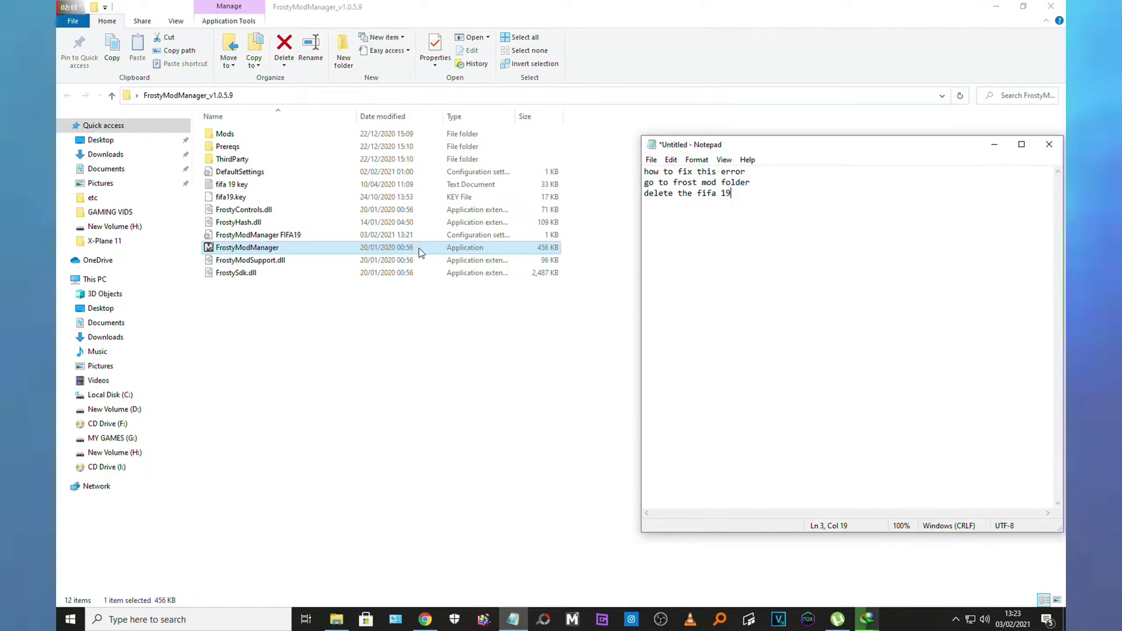
pyautogui.click(462, 236)
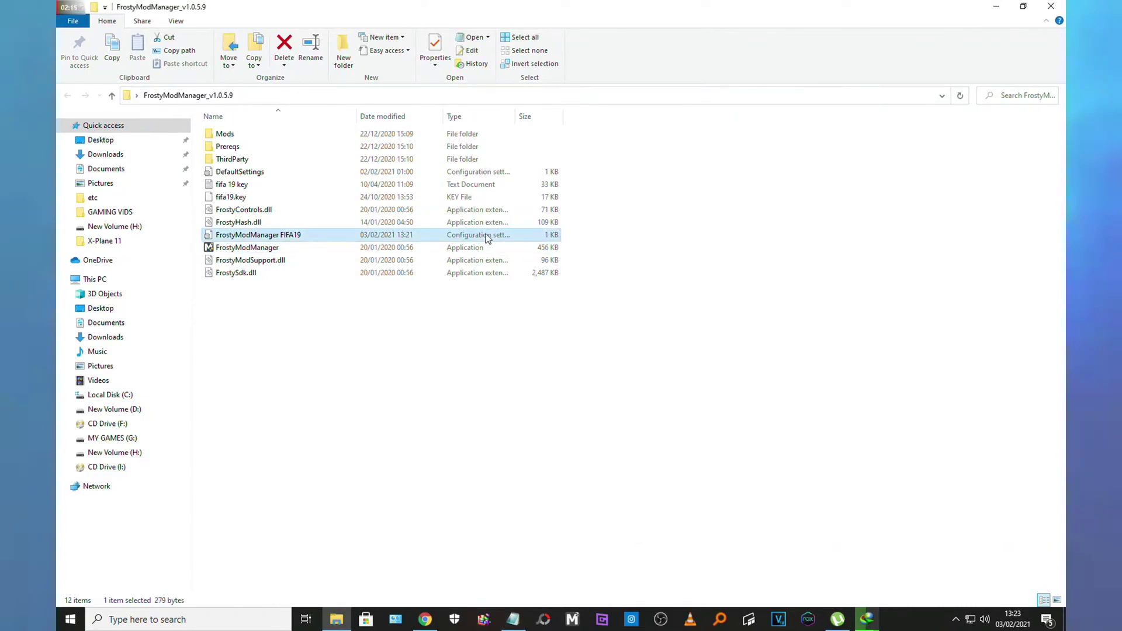
pyautogui.click(513, 619)
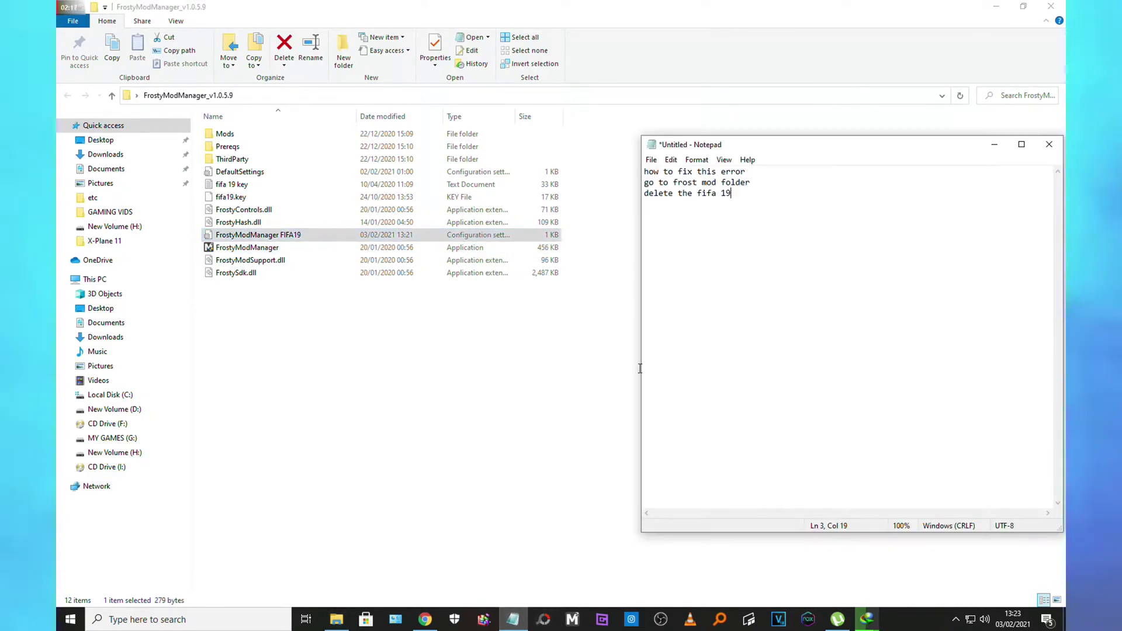
pyautogui.write('config')
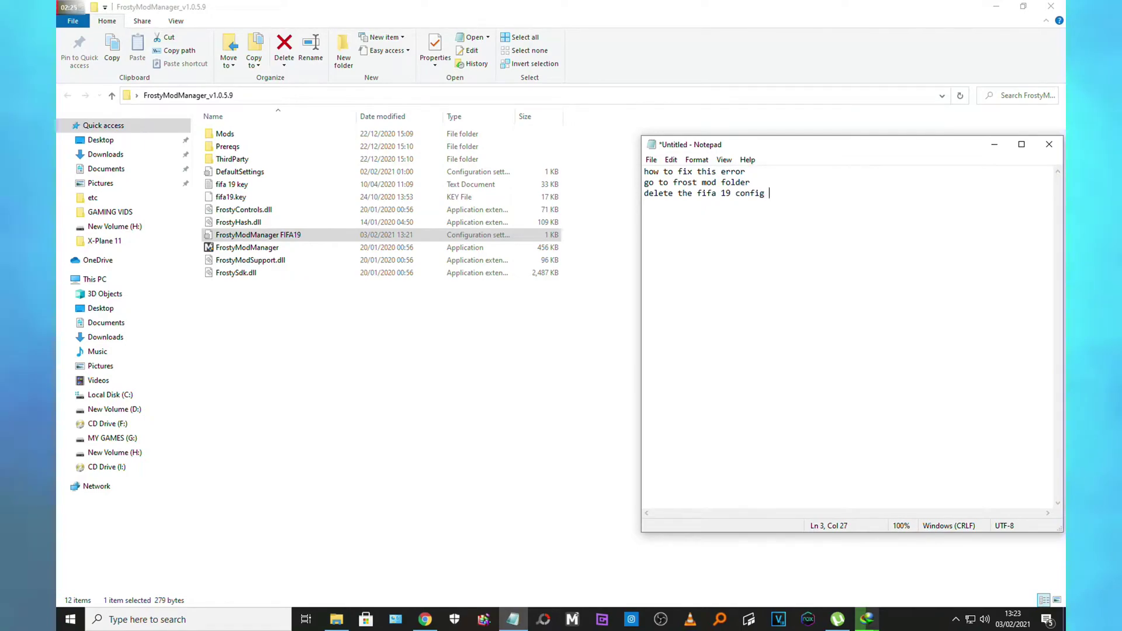
pyautogui.write(' s')
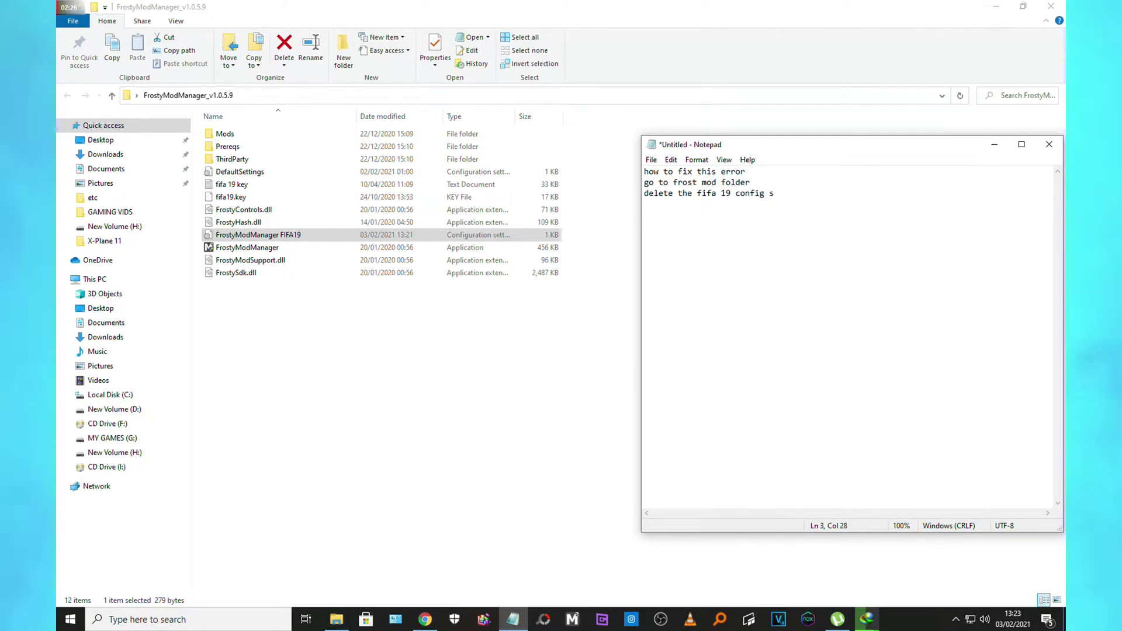
pyautogui.write('ettings')
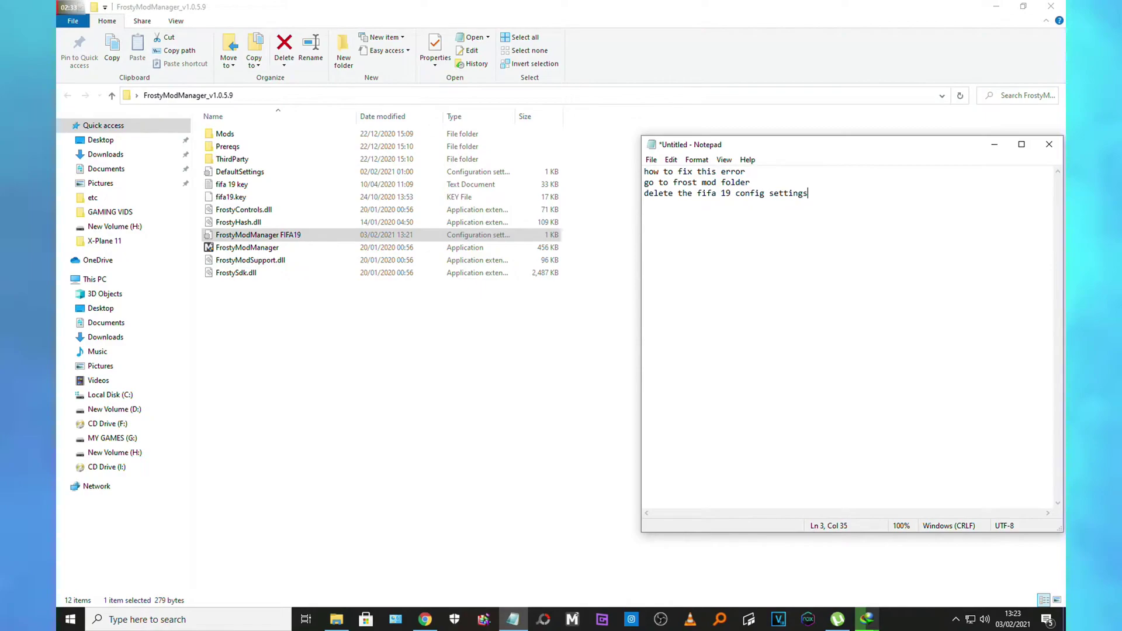
# Step: Delete the FrostyModManager FIFA19 configuration settings file from the FrostyModManager_v1.0.5.9 folder
pyautogui.click(430, 239)
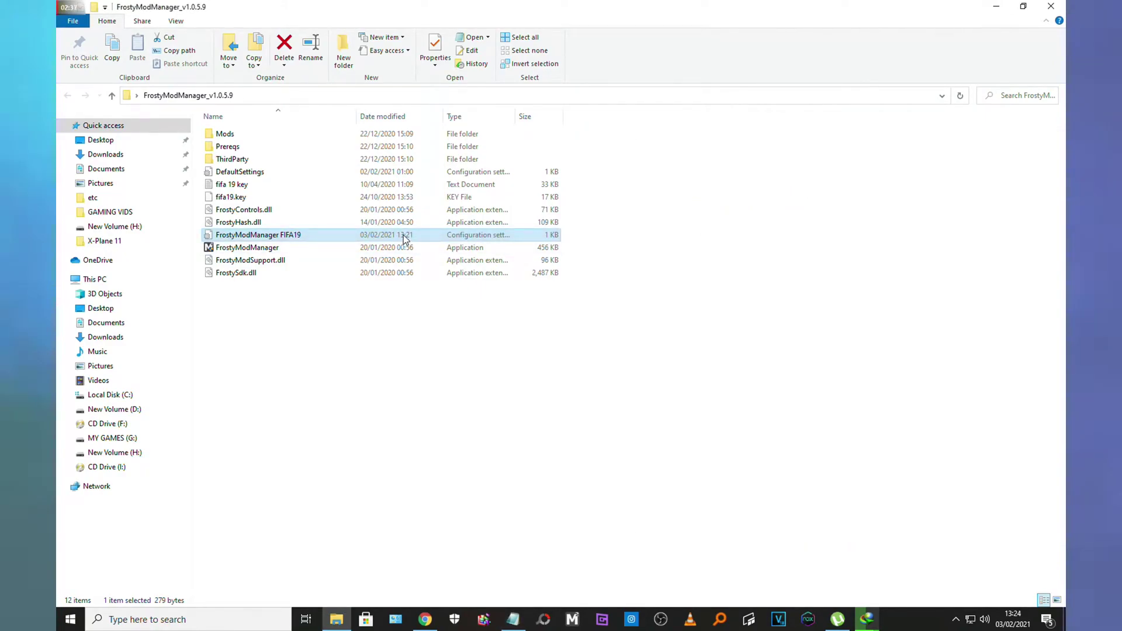
pyautogui.rightClick(403, 236)
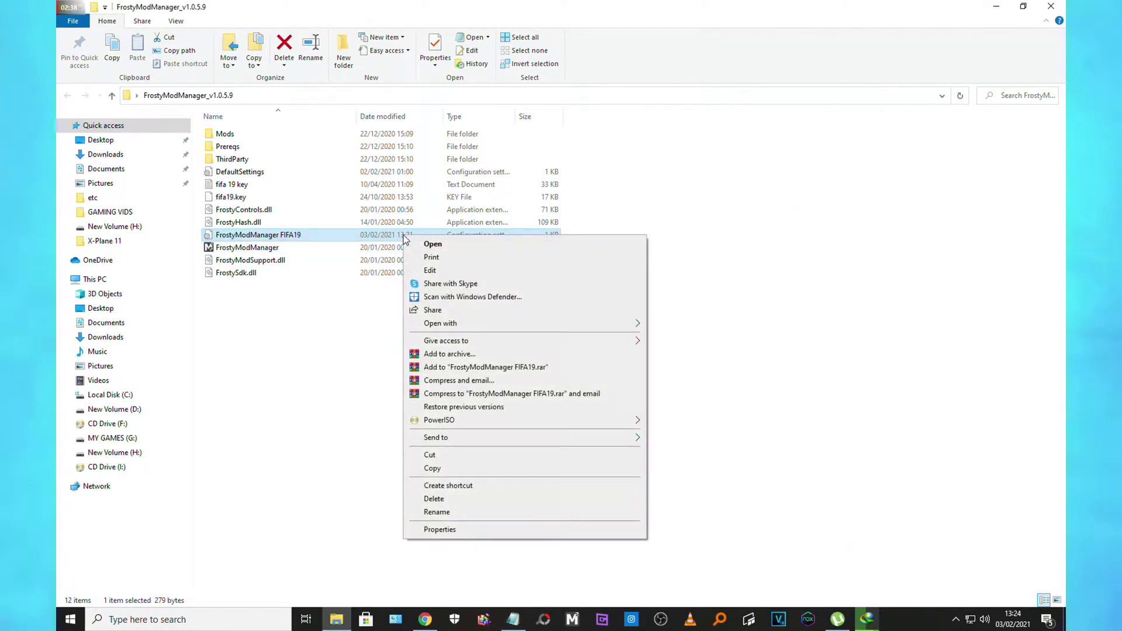
pyautogui.click(451, 498)
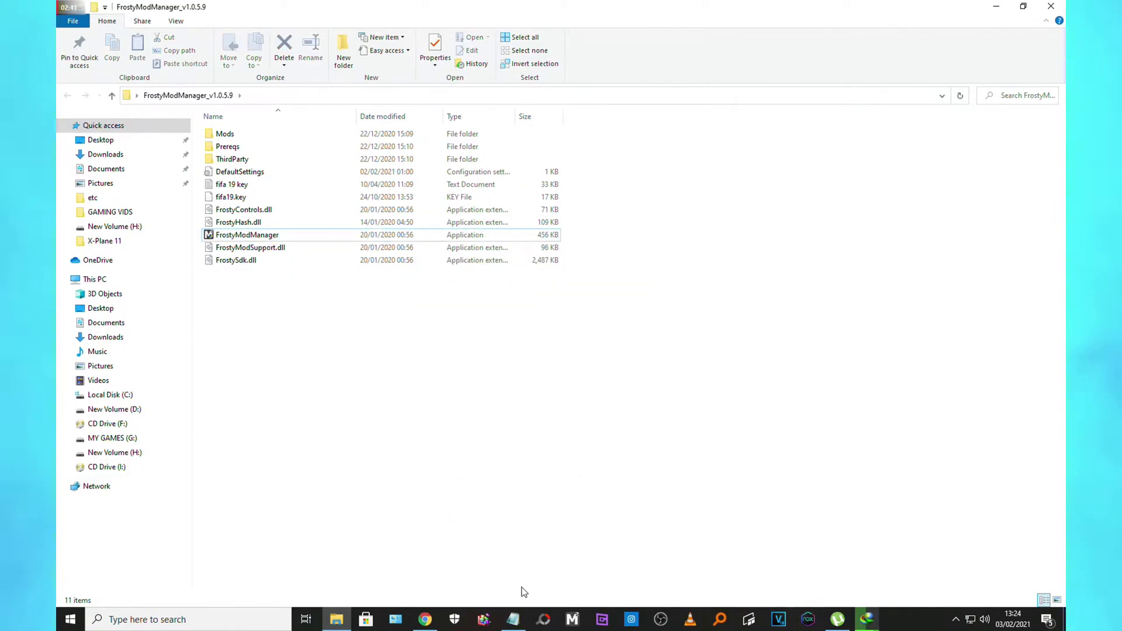
# Step: Bring the note back up and add a fourth line reading "its done now launch game from frost mod launcher"
pyautogui.click(513, 620)
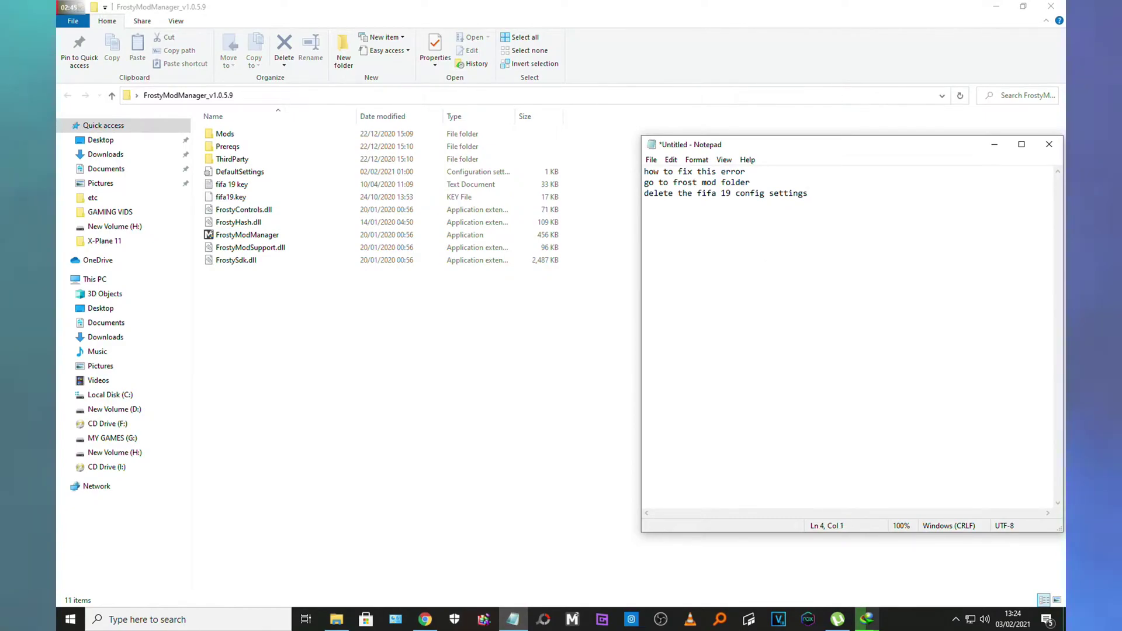
pyautogui.write('its done')
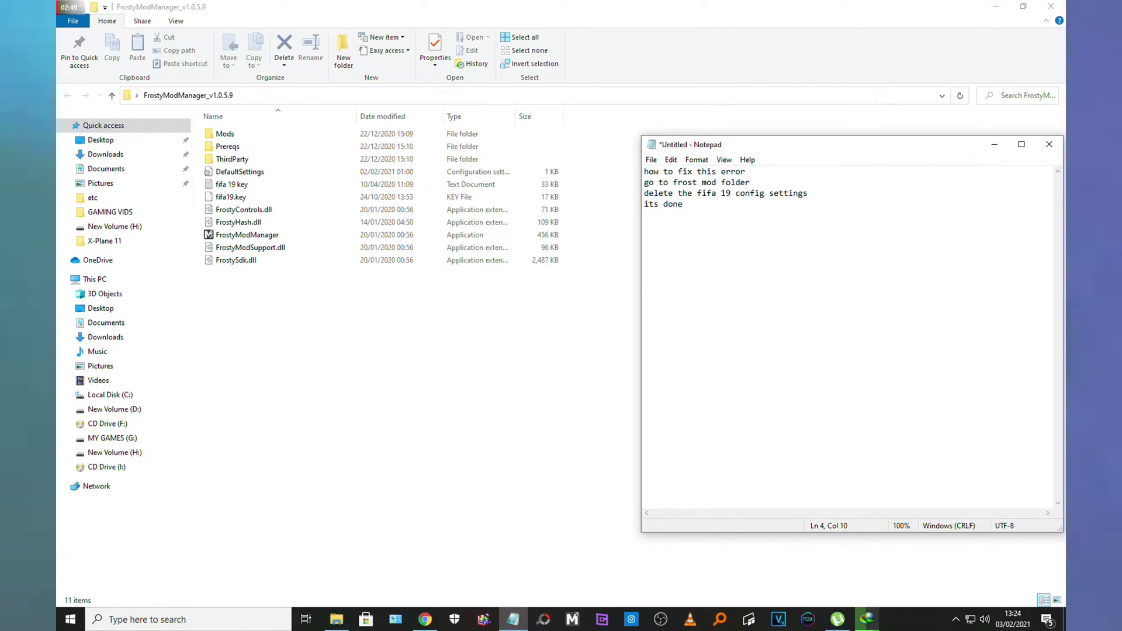
pyautogui.write(' now ')
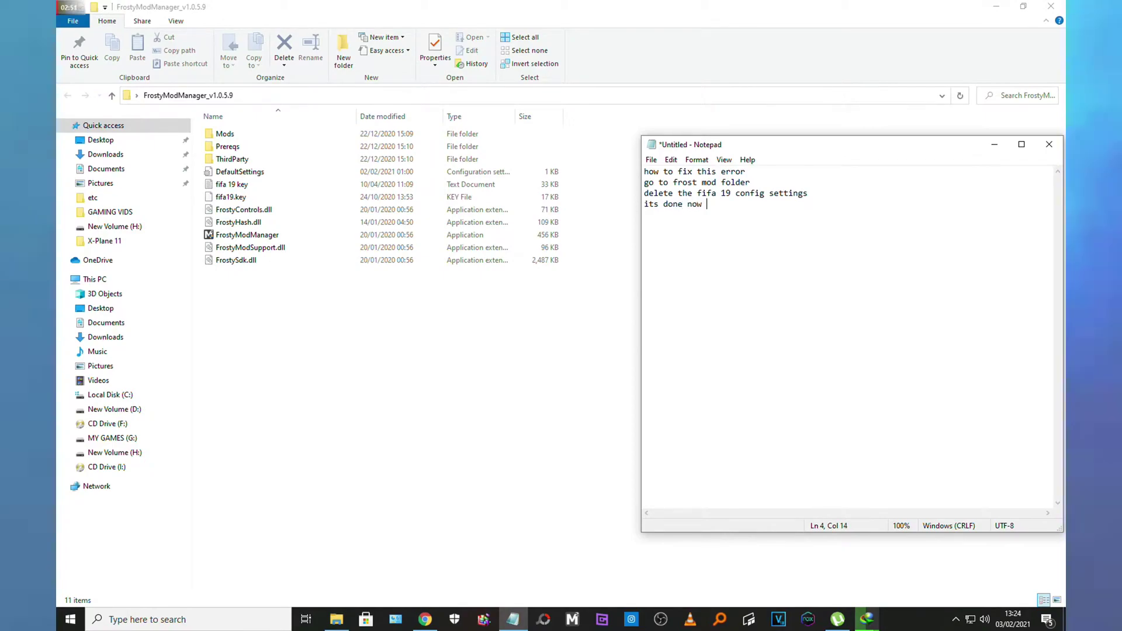
pyautogui.write('launch ')
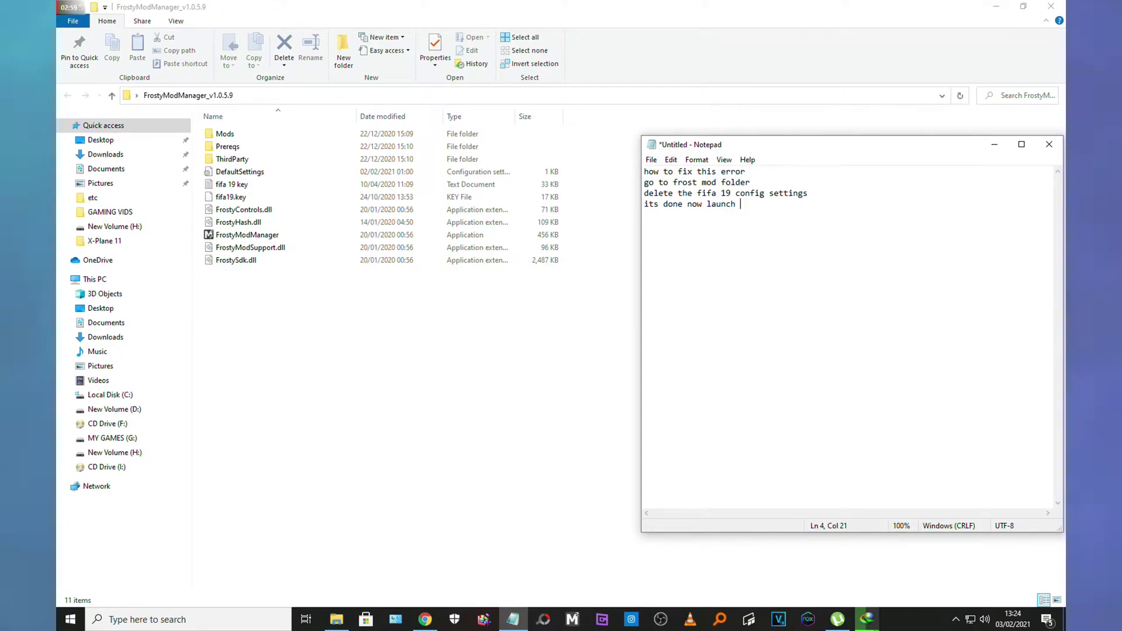
pyautogui.write('game from fr')
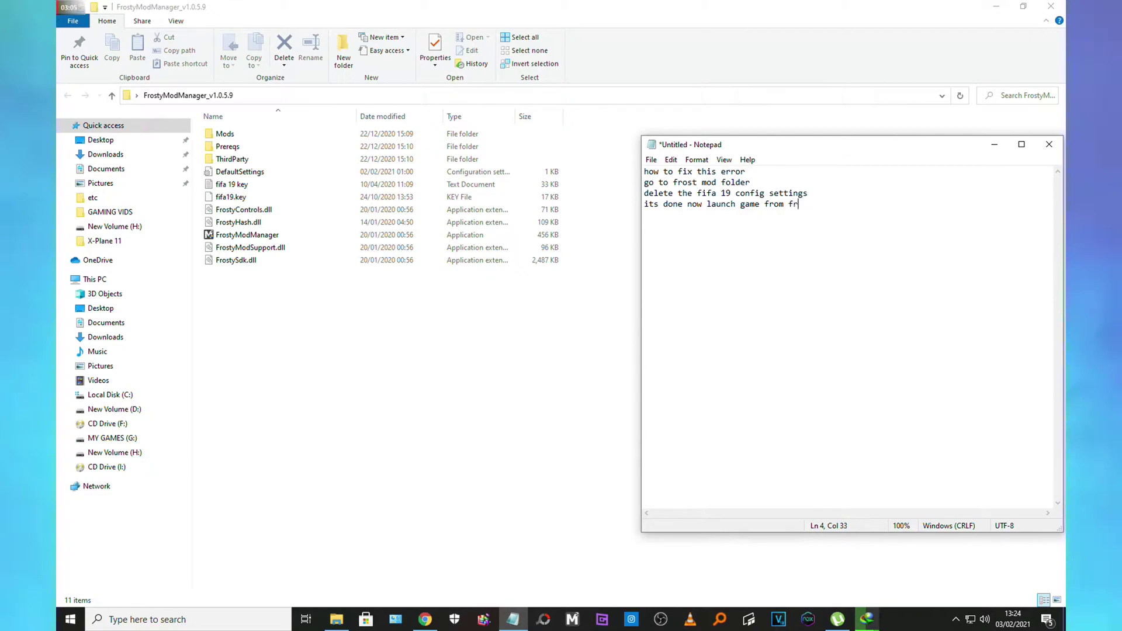
pyautogui.write('ost')
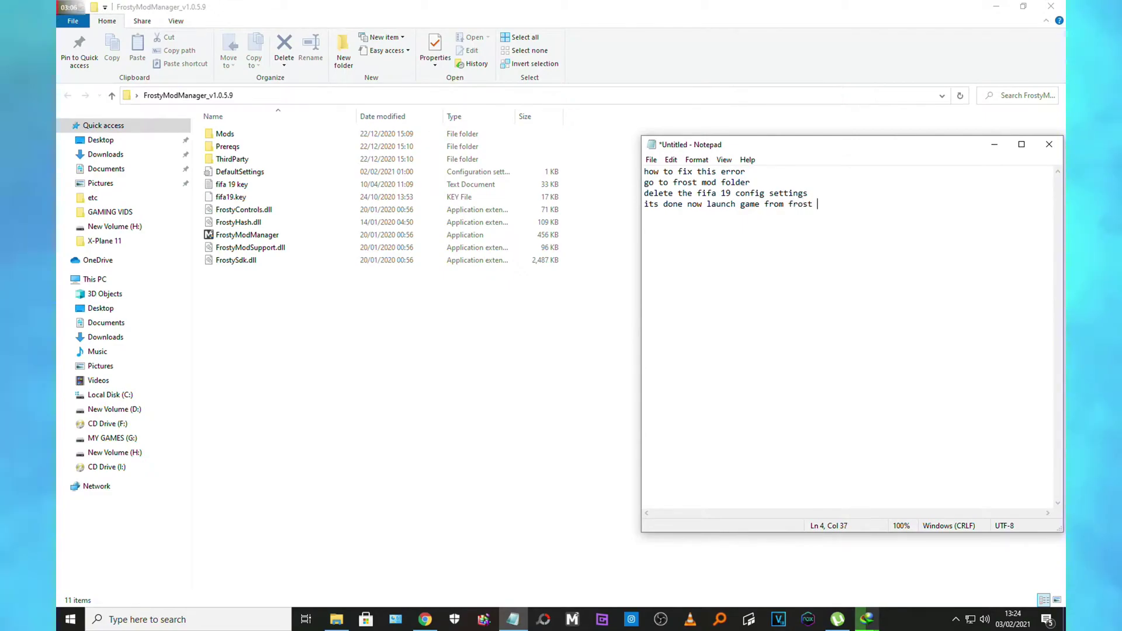
pyautogui.write(' mod')
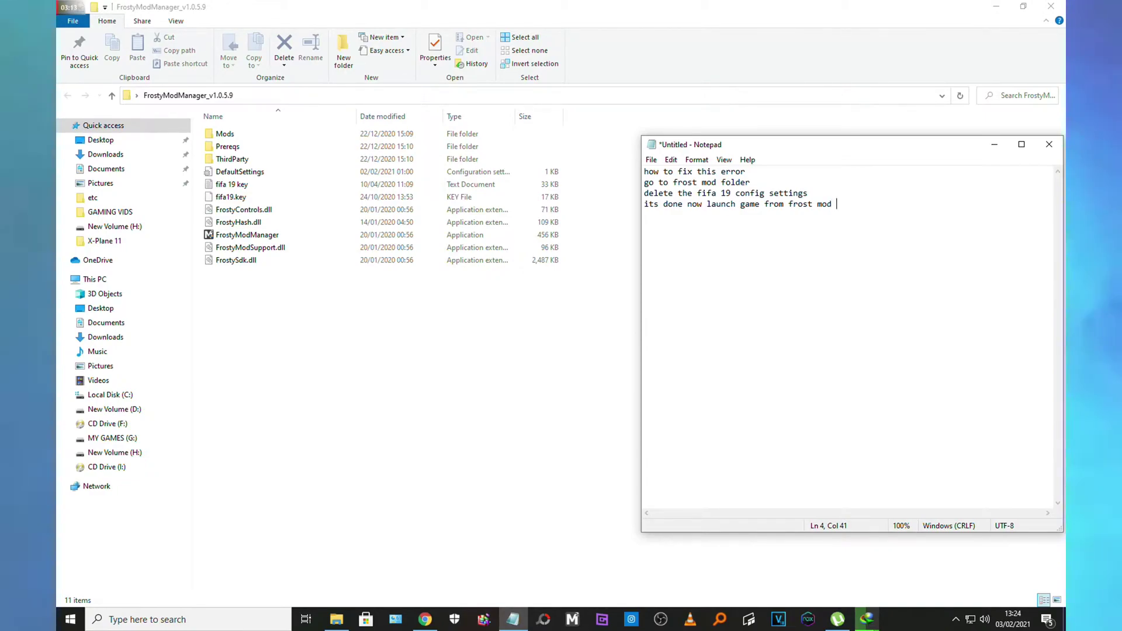
pyautogui.write('l')
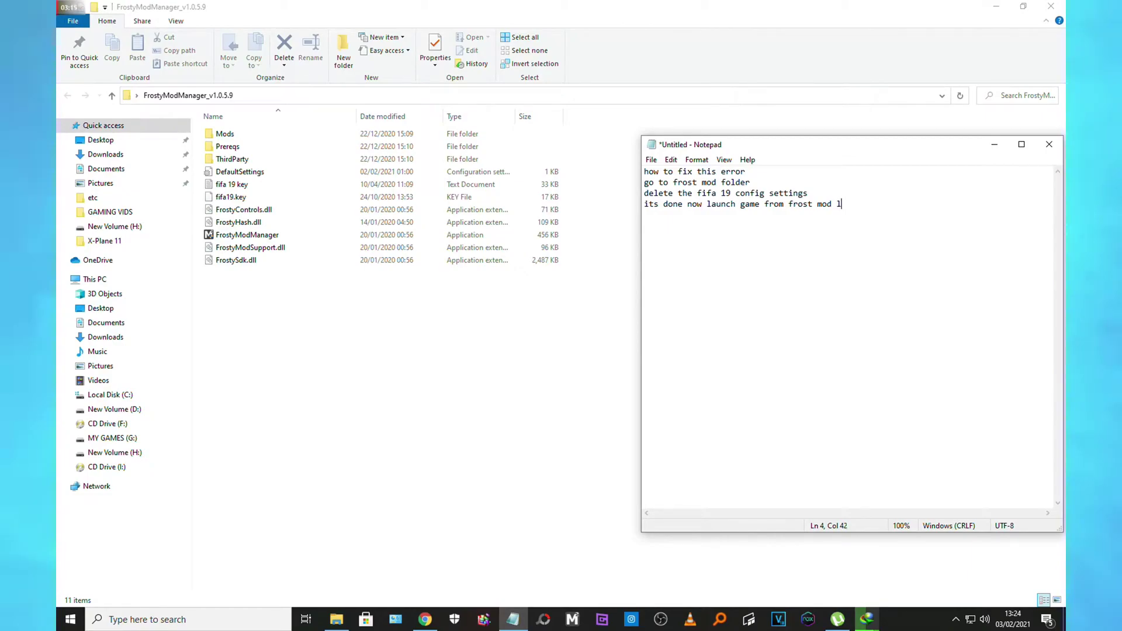
pyautogui.write('auncher')
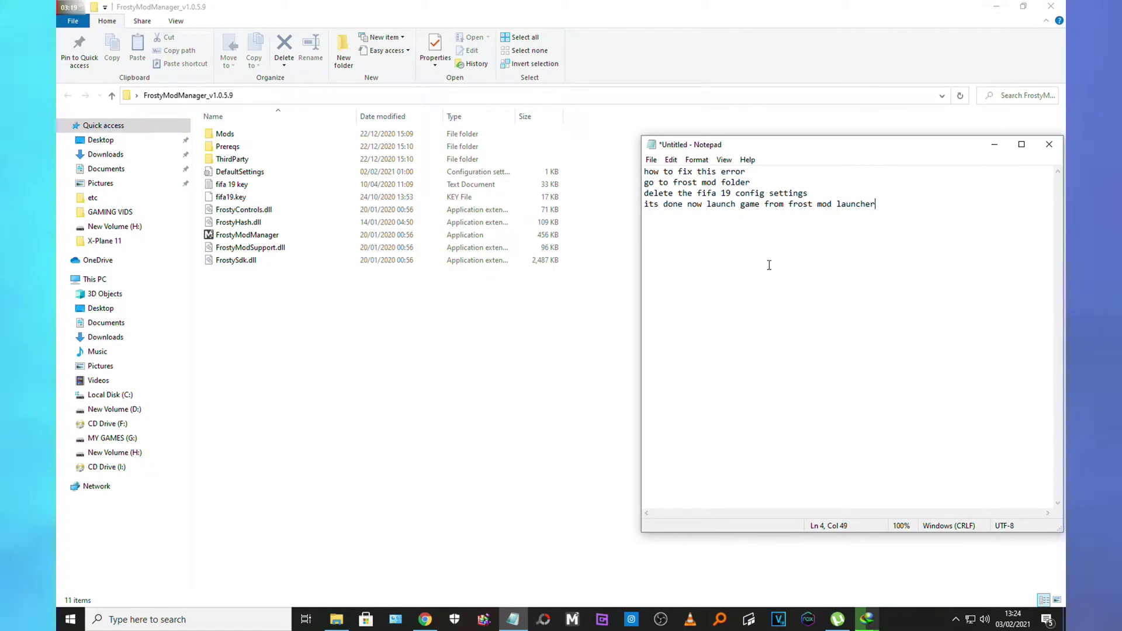
# Step: Move the note nearer the folder's file list and review its four lines by highlighting each one in turn
pyautogui.moveTo(896, 148); pyautogui.dragTo(646, 220)
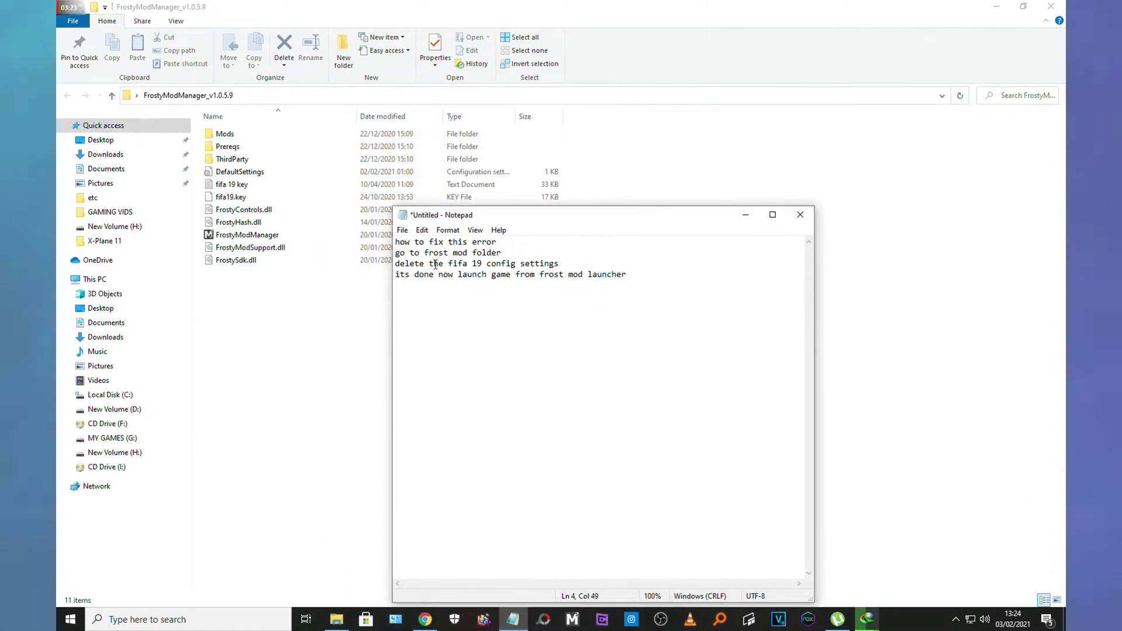
pyautogui.moveTo(396, 242); pyautogui.dragTo(498, 242)
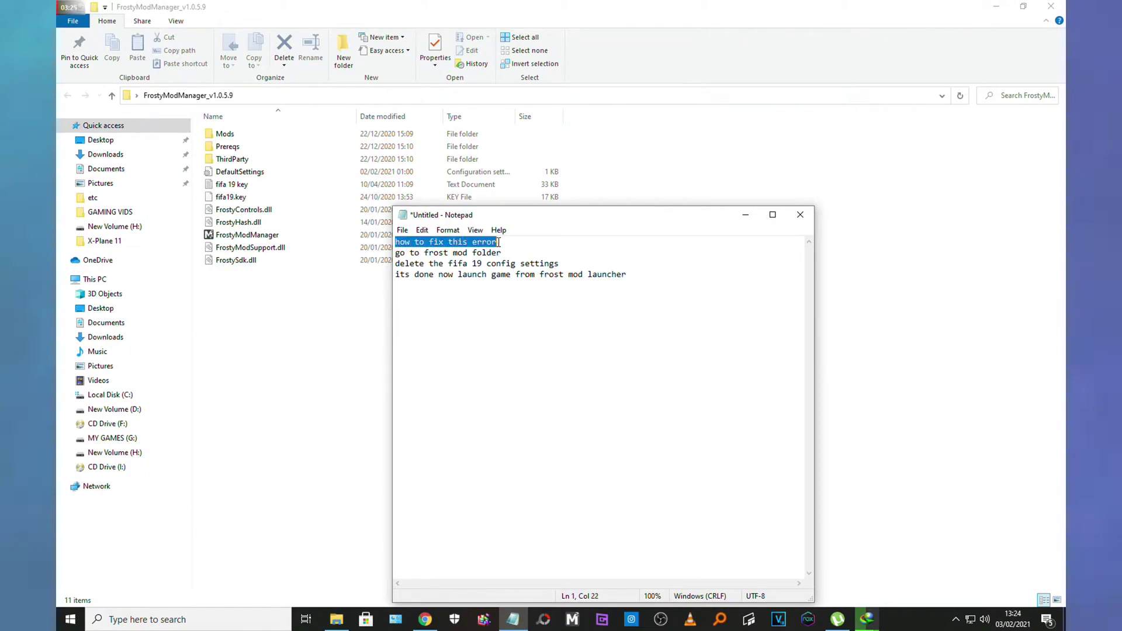
pyautogui.moveTo(396, 252); pyautogui.dragTo(507, 255)
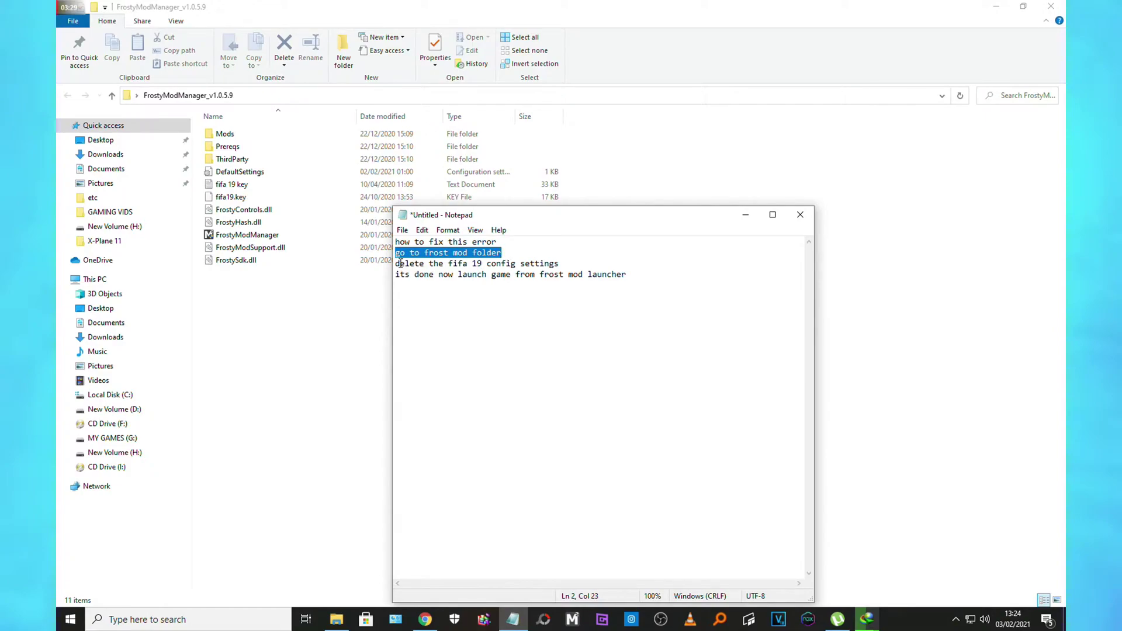
pyautogui.moveTo(395, 264); pyautogui.dragTo(577, 269)
pyautogui.moveTo(397, 274); pyautogui.dragTo(631, 280)
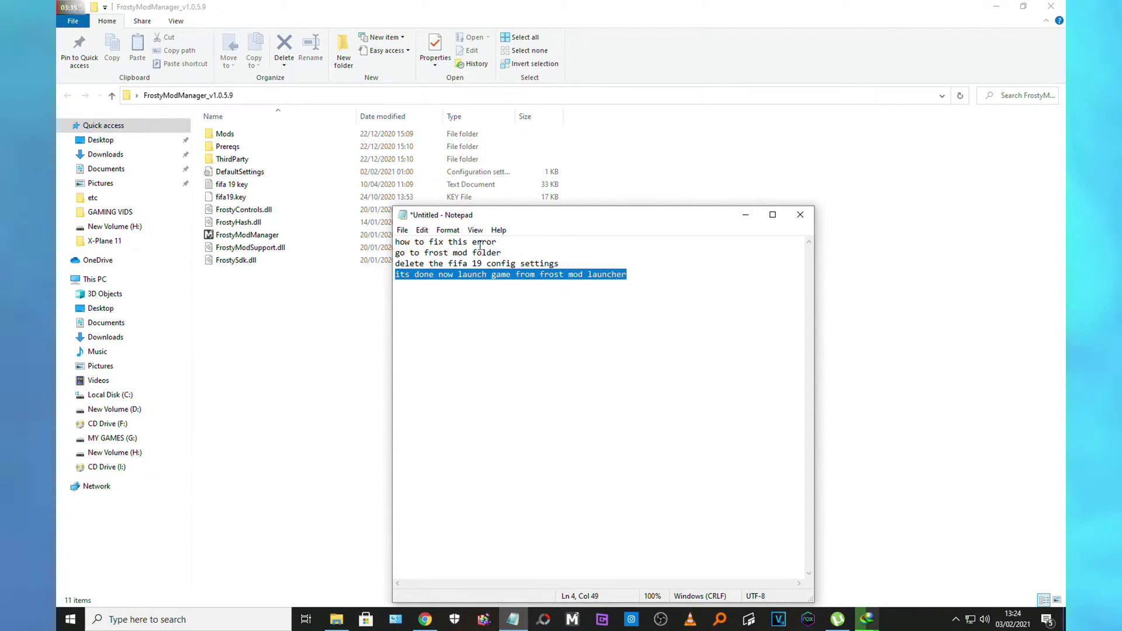
# Step: Start FrostyModManager from its folder and create a new configuration using the FIFA 19 shortcut on the Desktop as the game executable
pyautogui.doubleClick(258, 235)
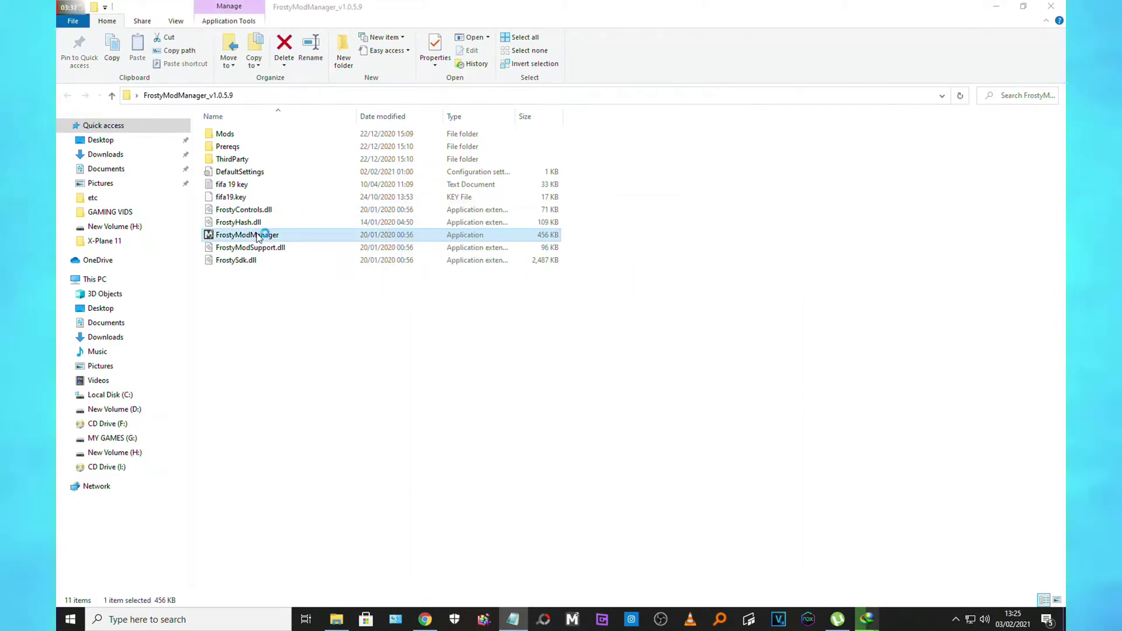
pyautogui.click(497, 391)
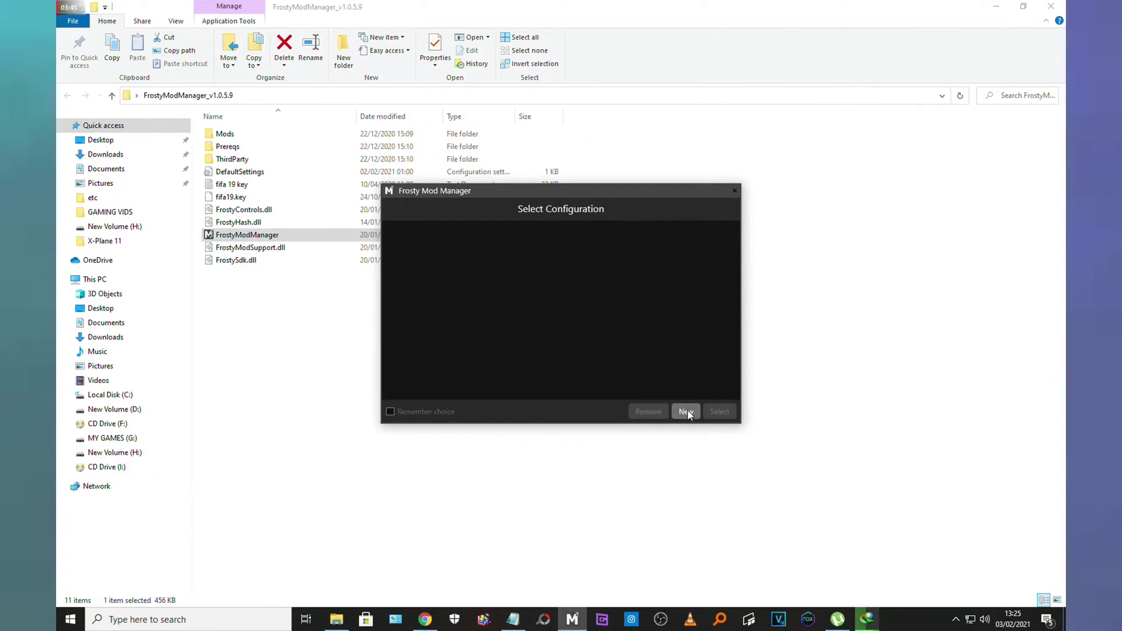
pyautogui.click(686, 412)
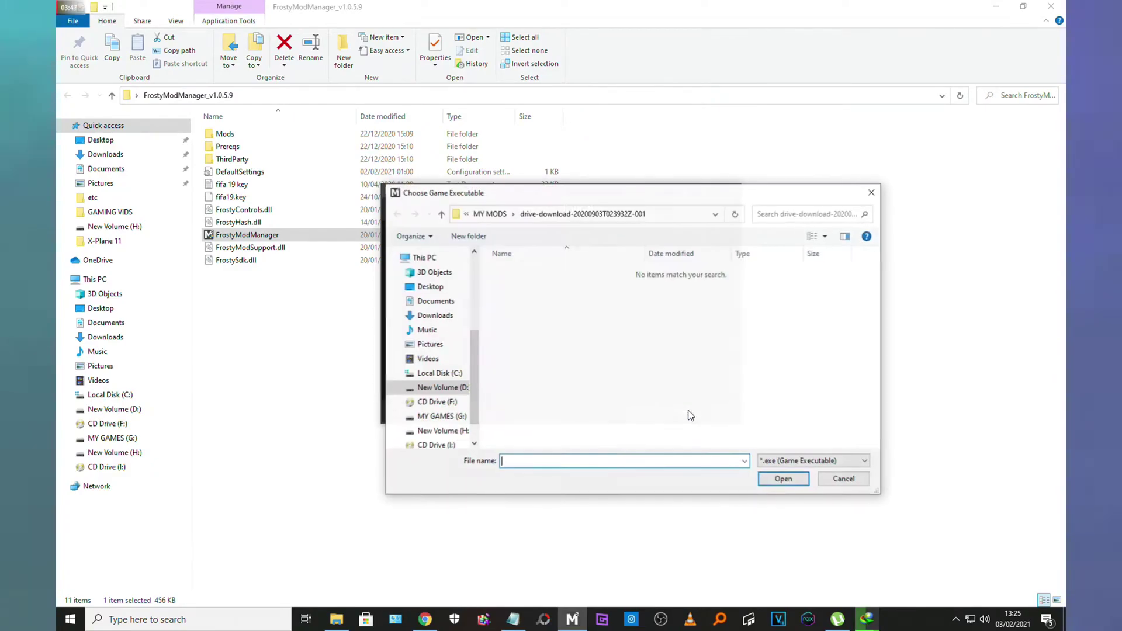
pyautogui.click(443, 431)
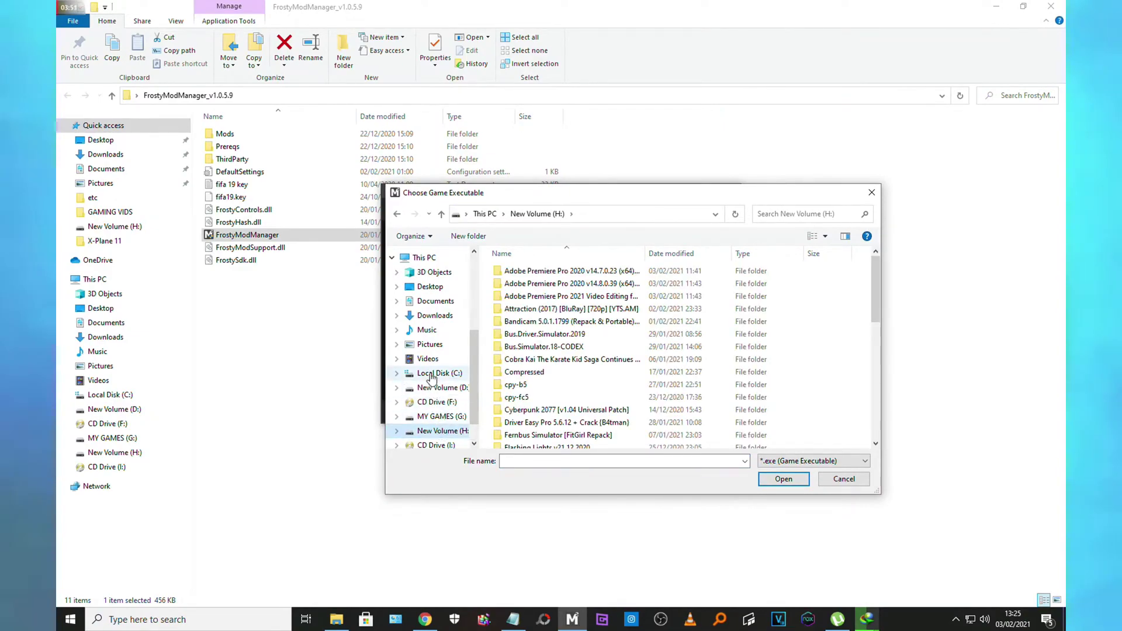
pyautogui.click(436, 285)
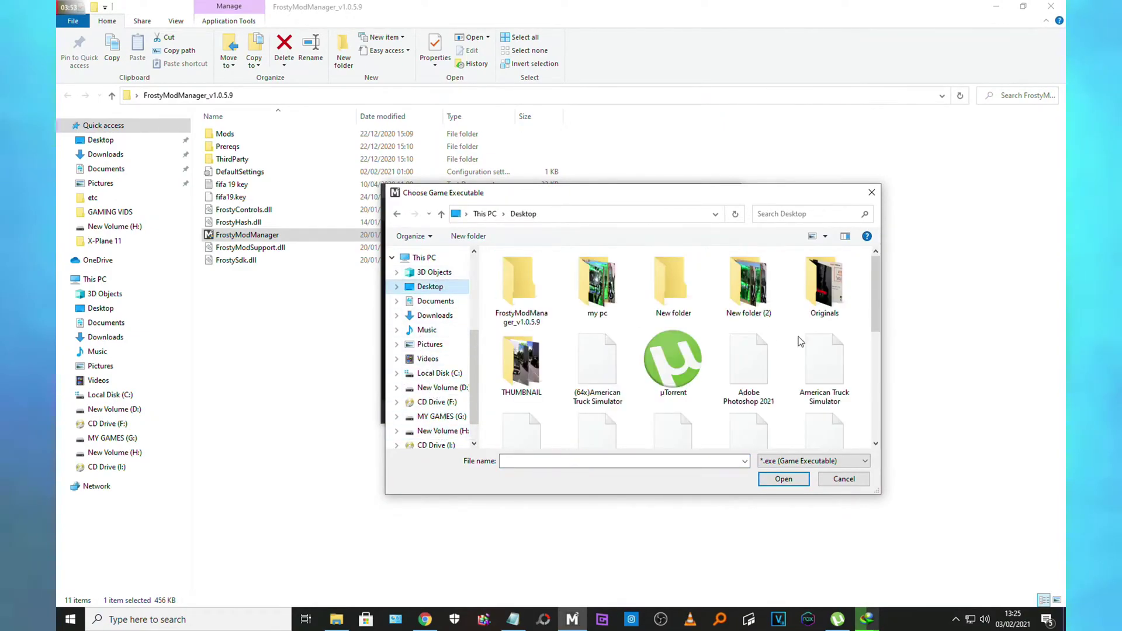
pyautogui.click(741, 431)
pyautogui.doubleClick(741, 431)
# Step: Select the FIFA 19 configuration and load it in Frosty Mod Manager
pyautogui.click(474, 236)
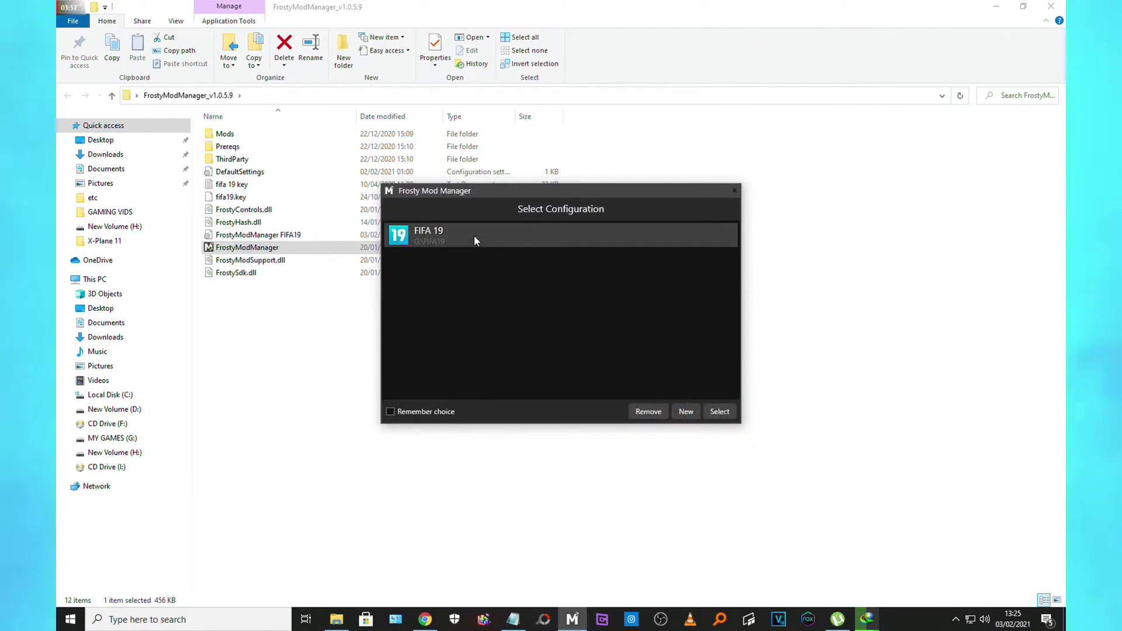
pyautogui.click(390, 412)
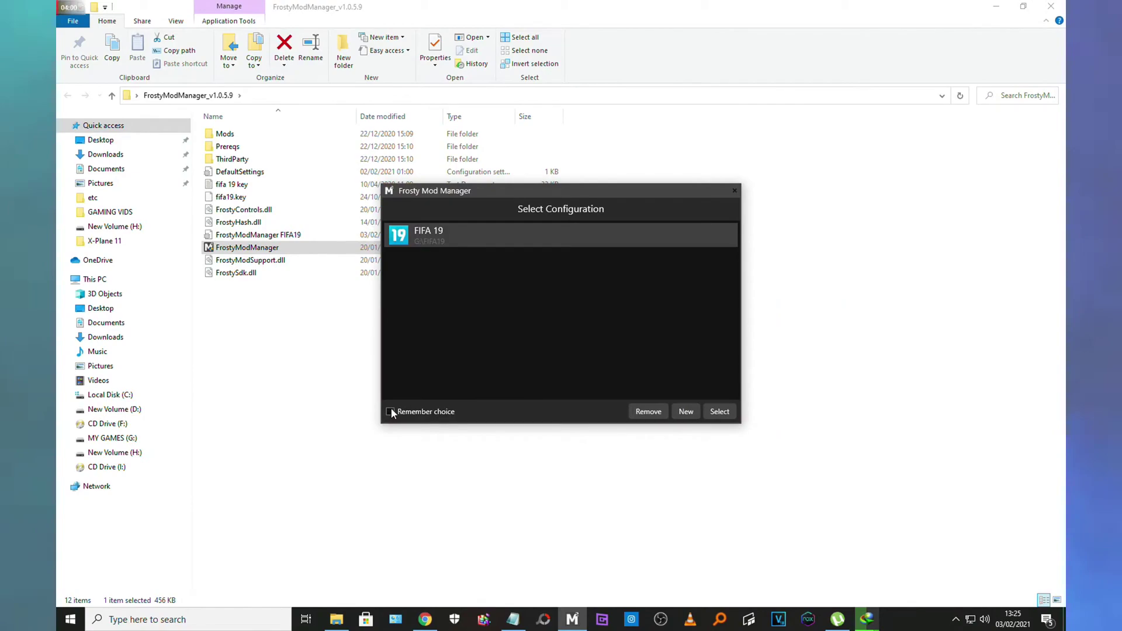
pyautogui.click(720, 412)
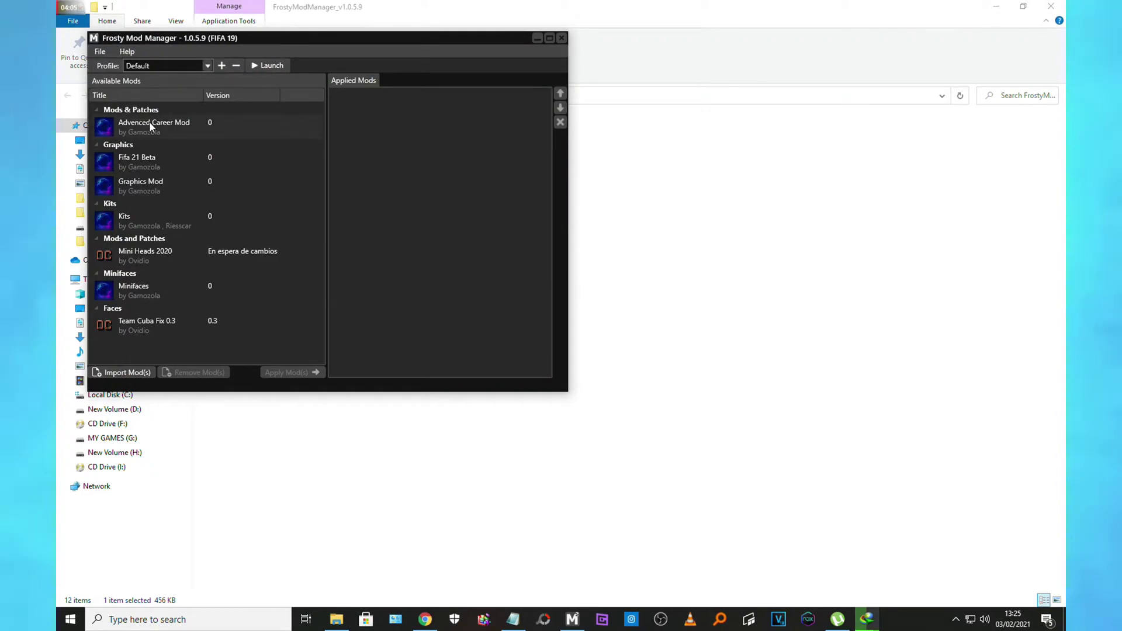
# Step: Apply Advanced Career Mod, Fifa 21 Beta, Graphics Mod, Kits, Mini Heads 2020, Minifaces and Team Cuba Fix 0.3, and launch the game with the Default profile
pyautogui.doubleClick(149, 121)
pyautogui.doubleClick(157, 160)
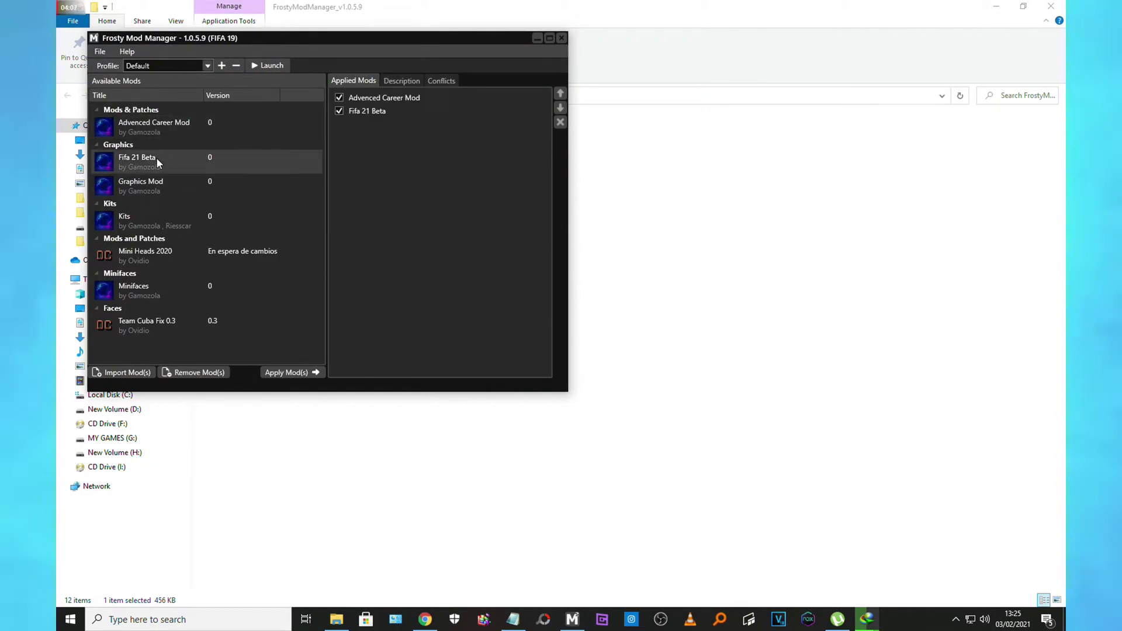
pyautogui.doubleClick(156, 182)
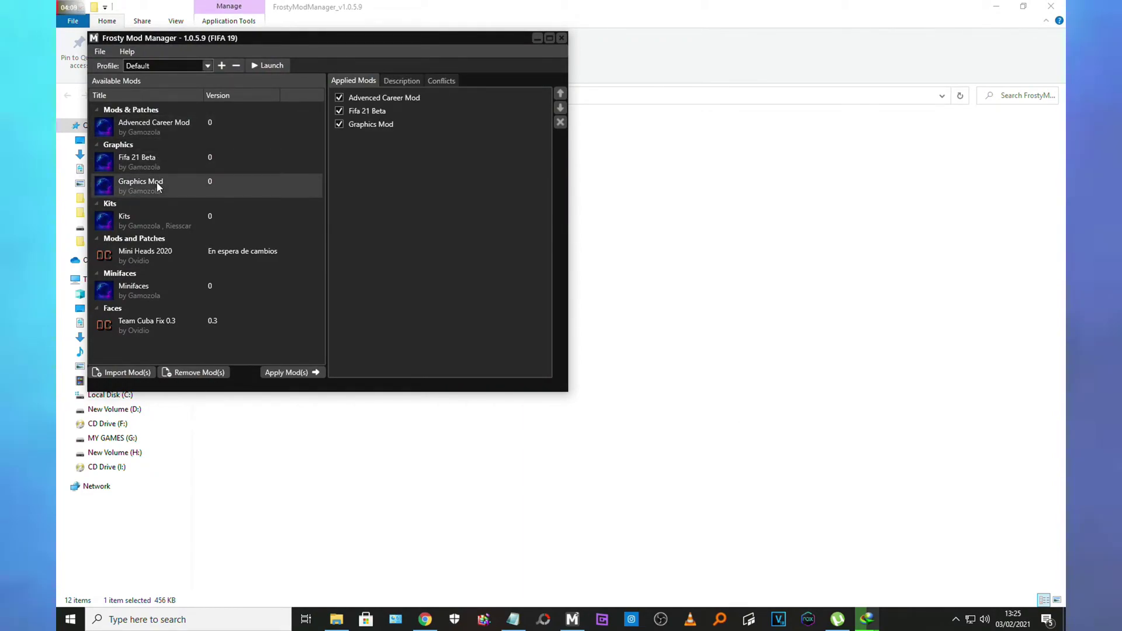
pyautogui.doubleClick(167, 222)
pyautogui.doubleClick(164, 252)
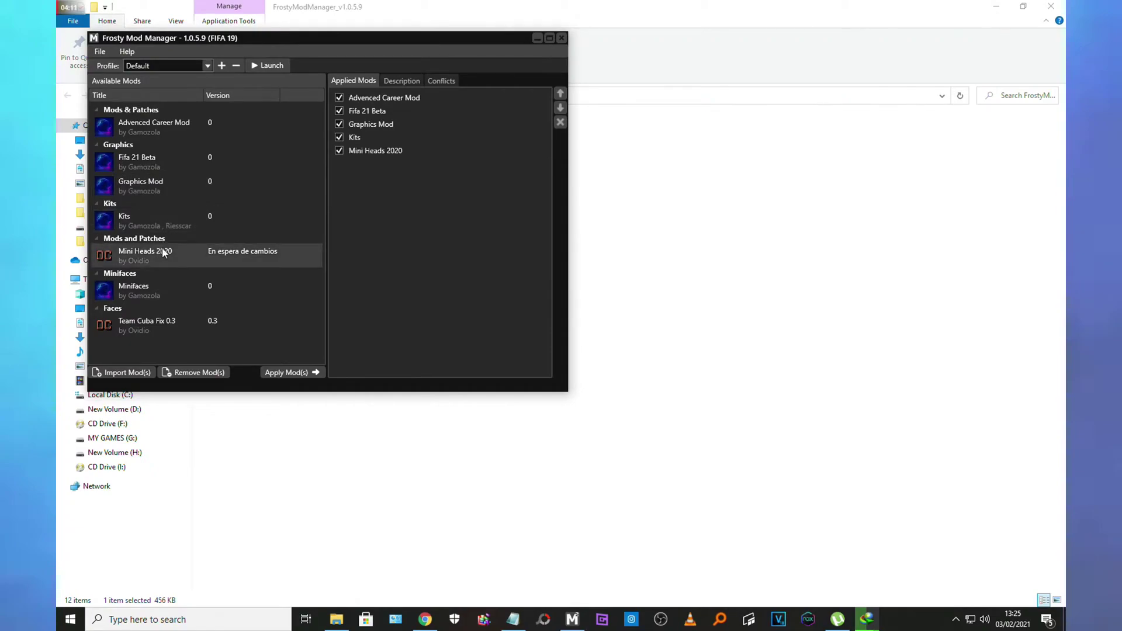
pyautogui.doubleClick(157, 287)
pyautogui.doubleClick(187, 327)
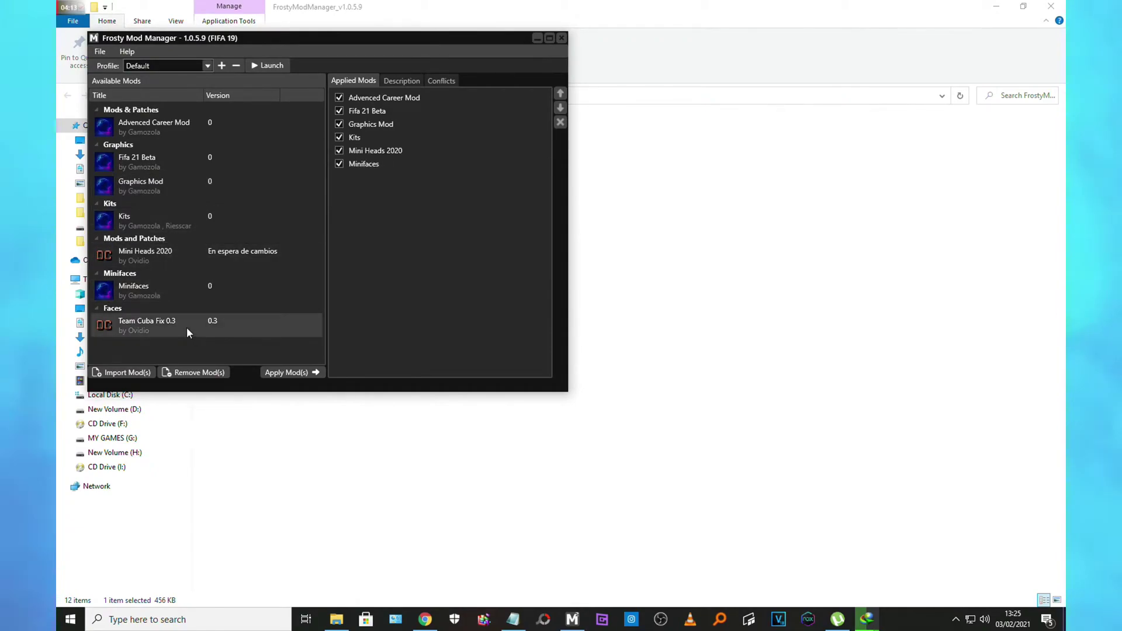
pyautogui.click(260, 65)
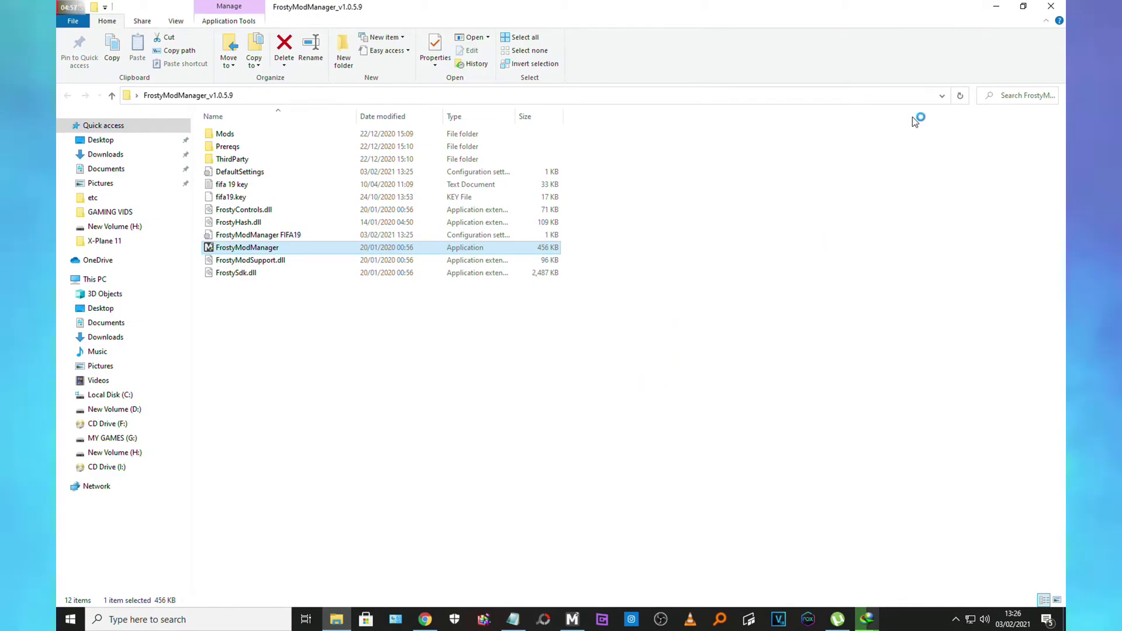
# Step: Minimize the FrostyModManager_v1.0.5.9 folder window and the note to show the desktop
pyautogui.click(999, 8)
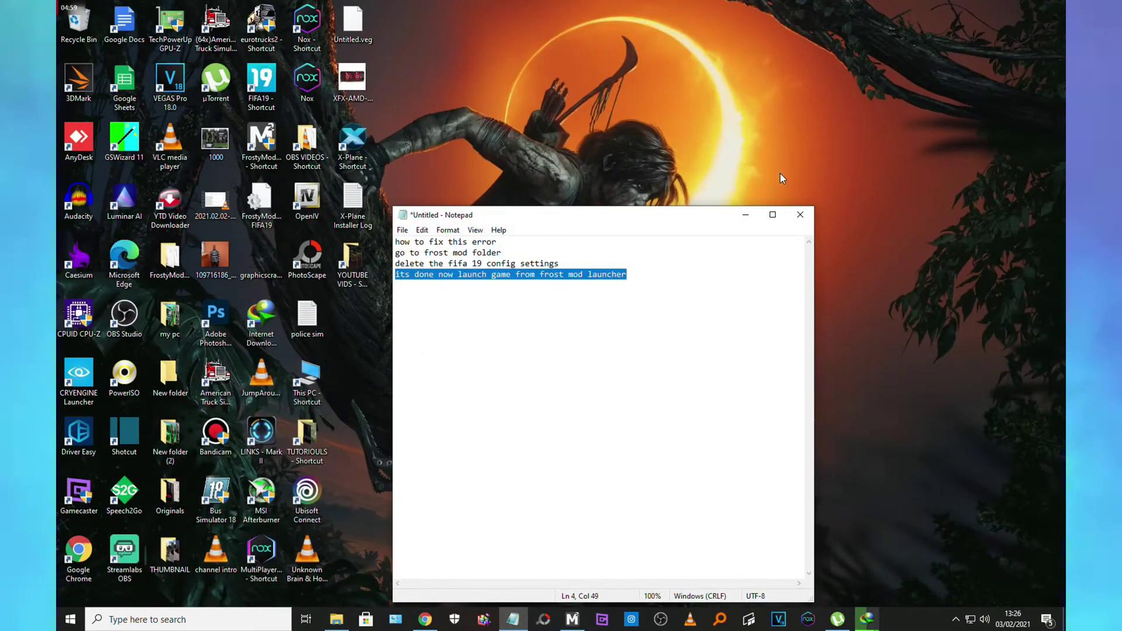
pyautogui.click(746, 214)
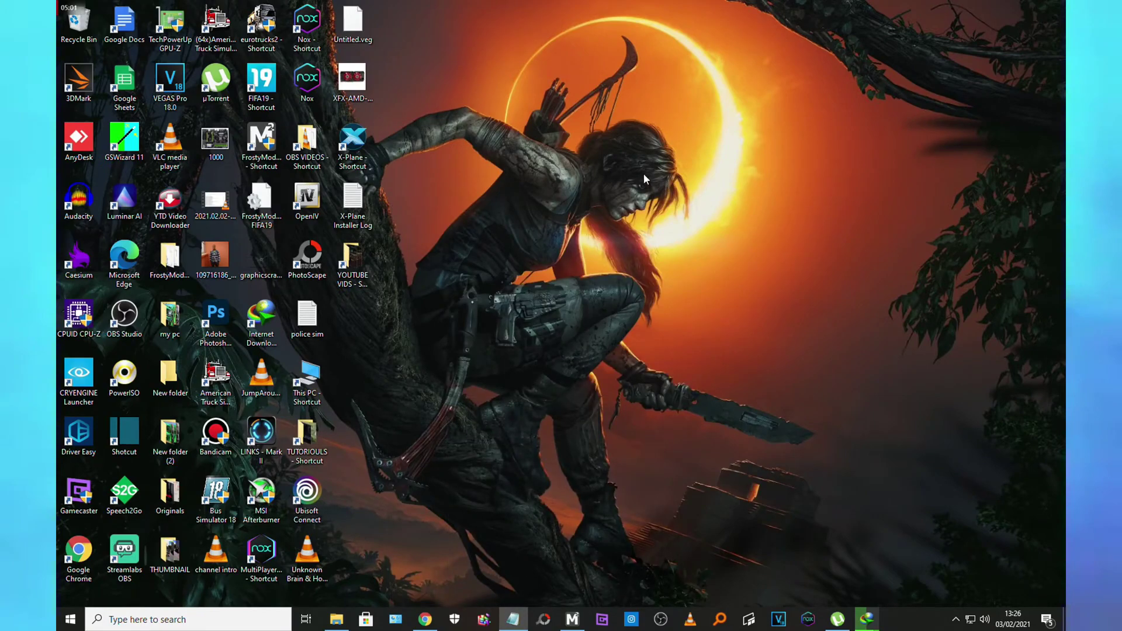